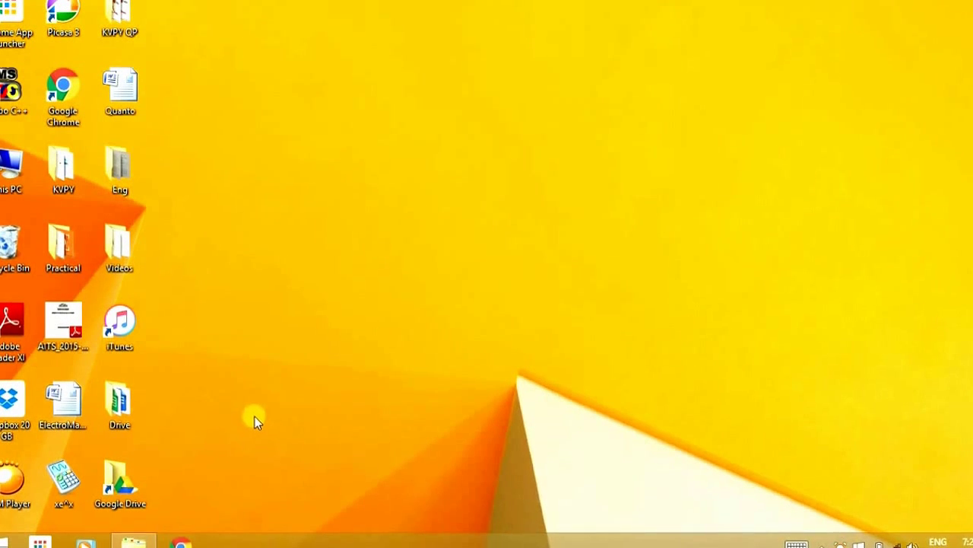
Step: Launch Microsoft Mathematics from the list of installed apps
click(35, 543)
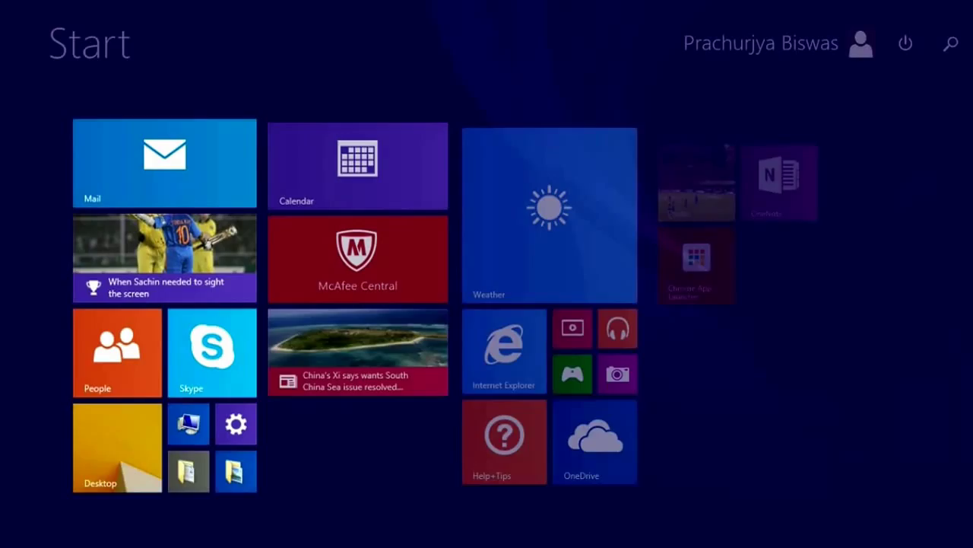
click(61, 525)
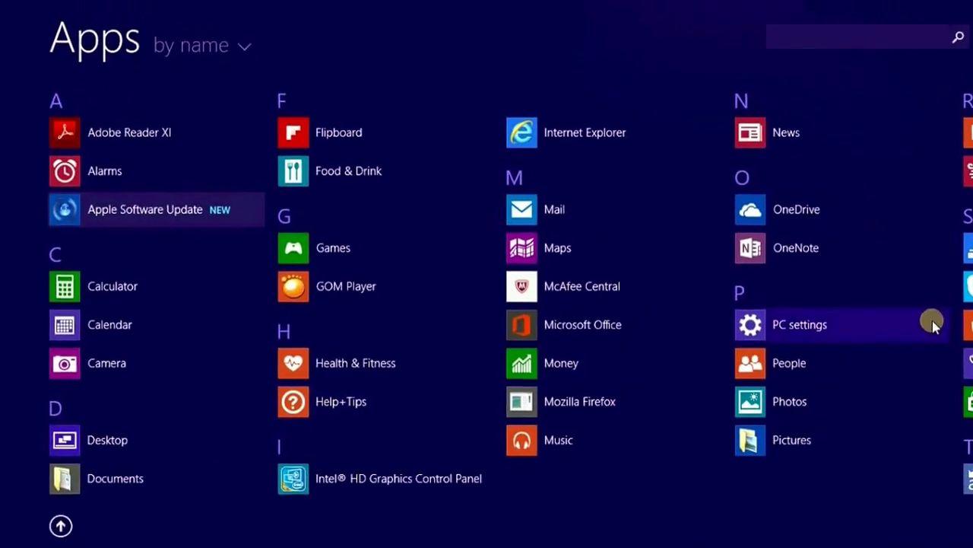
scroll(891, 406, down, 5)
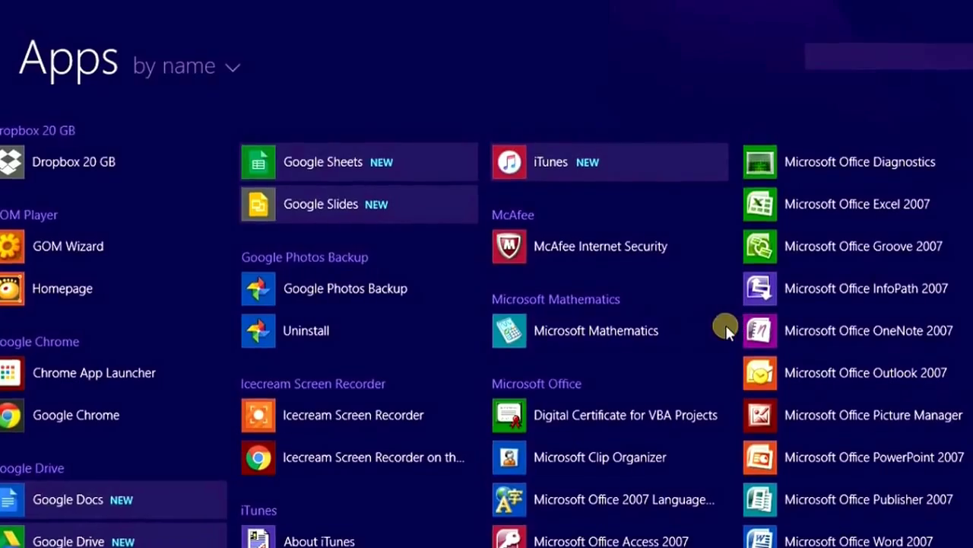
click(582, 337)
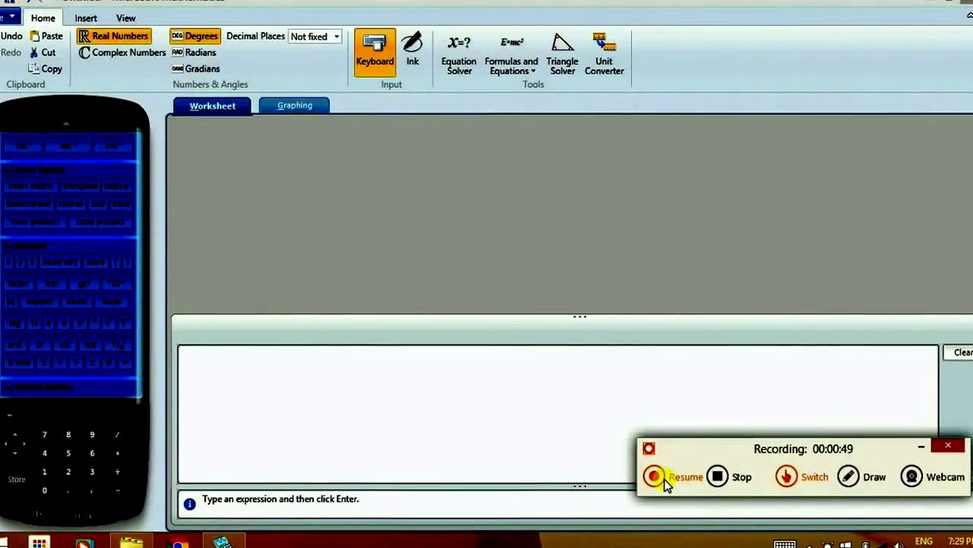
click(653, 476)
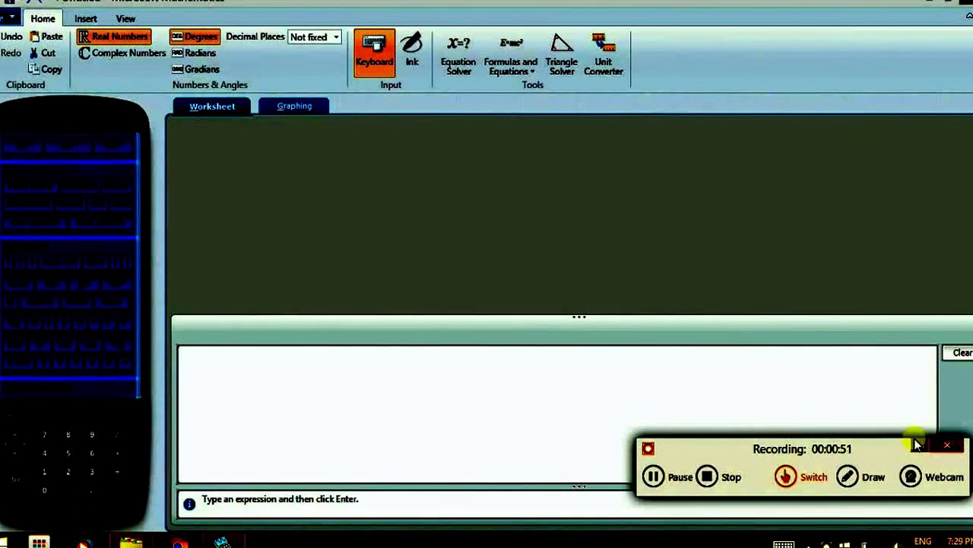
click(918, 444)
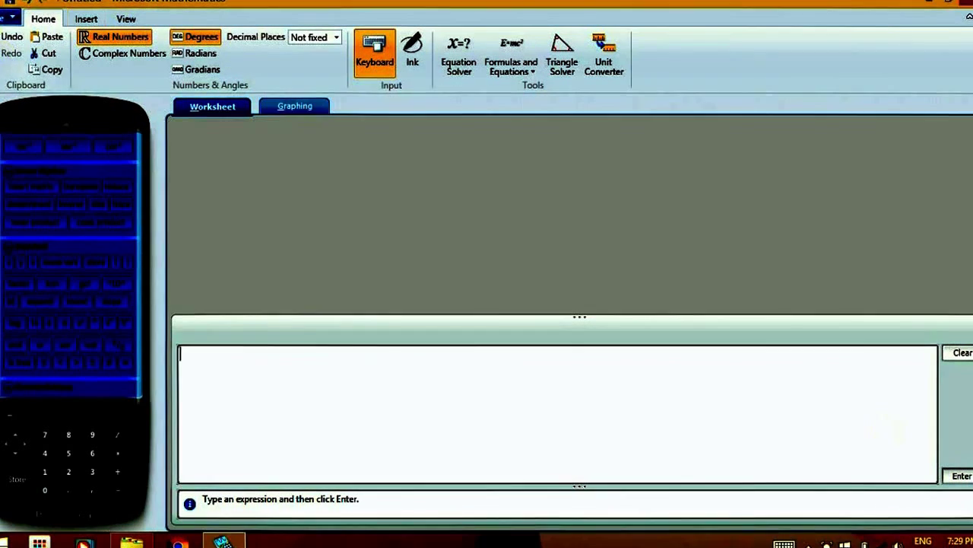
click(8, 15)
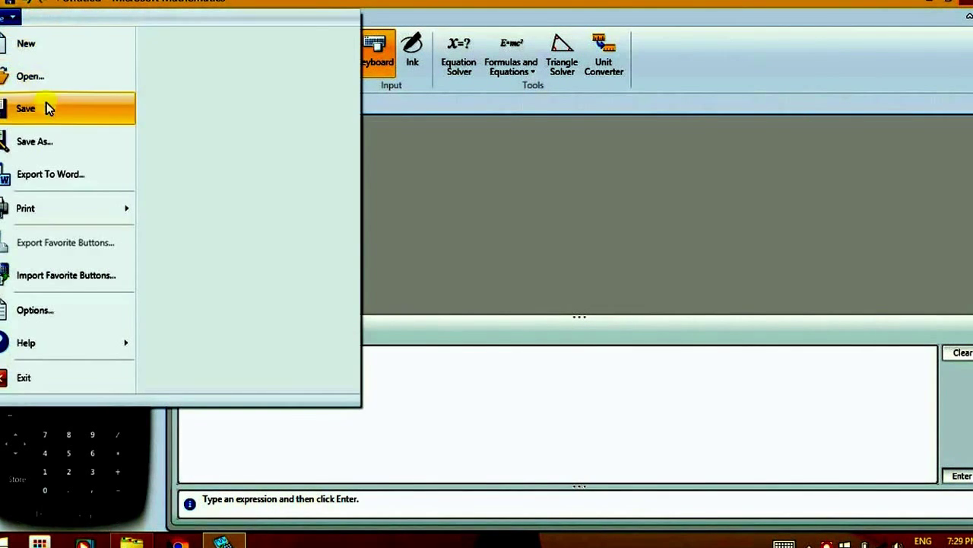
mouse_move(65, 217)
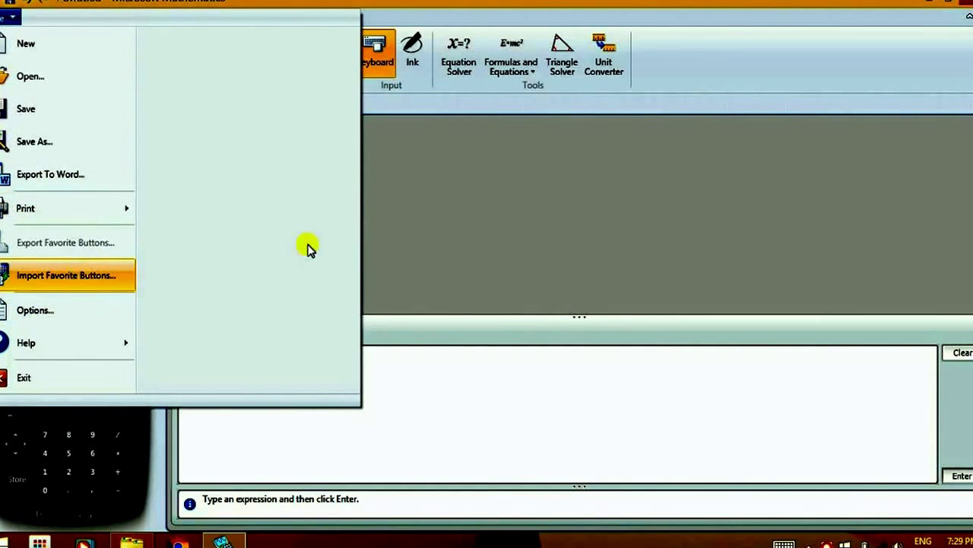
click(438, 364)
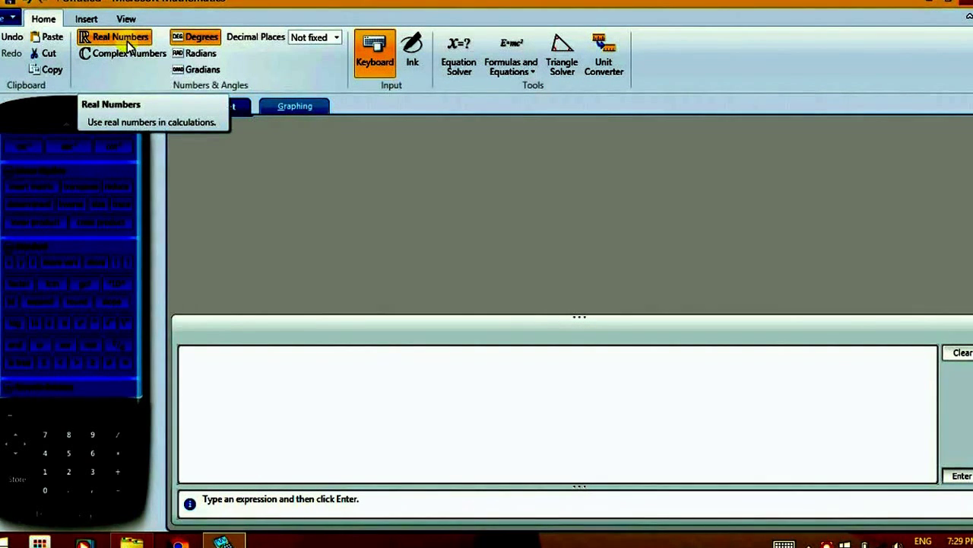
Step: Switch the number field to Complex Numbers and return it to Real Numbers with angles in Degrees
click(116, 58)
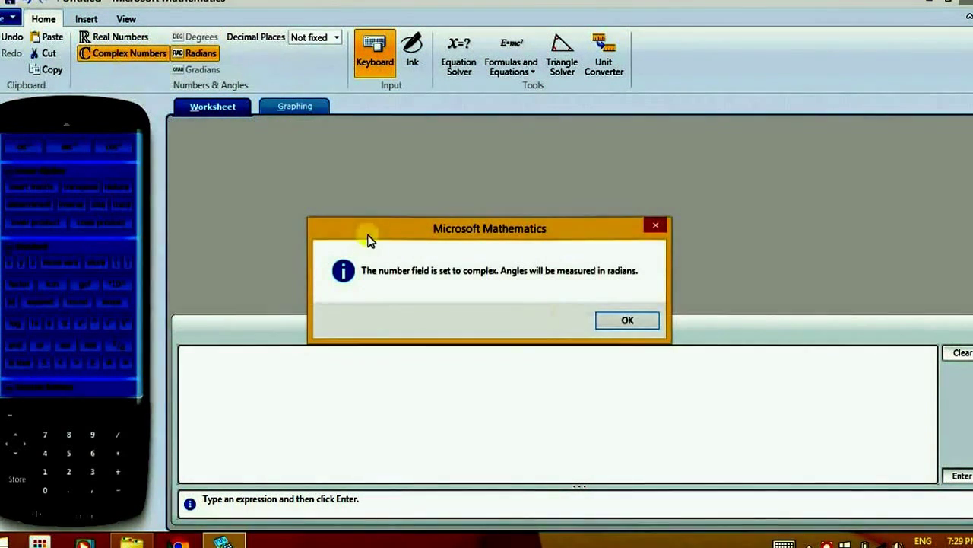
click(609, 323)
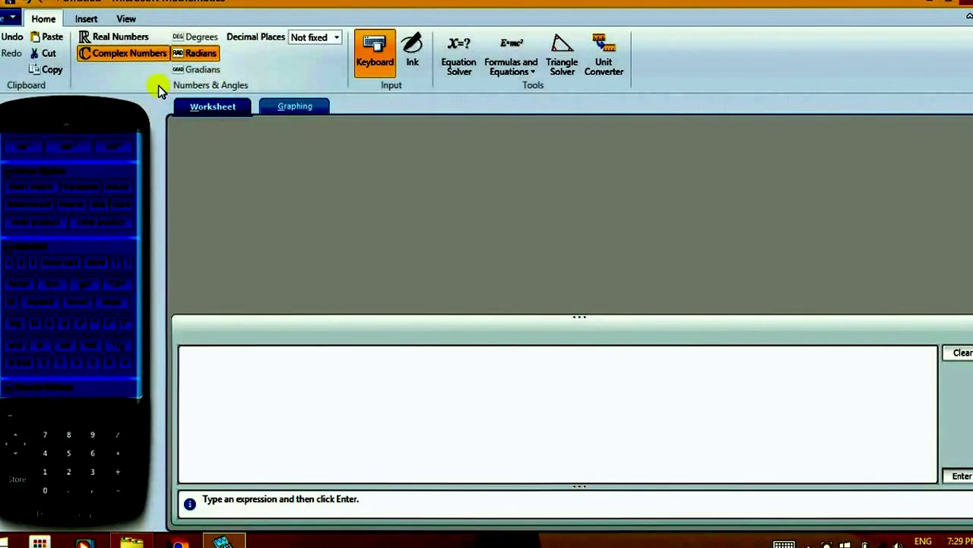
click(147, 37)
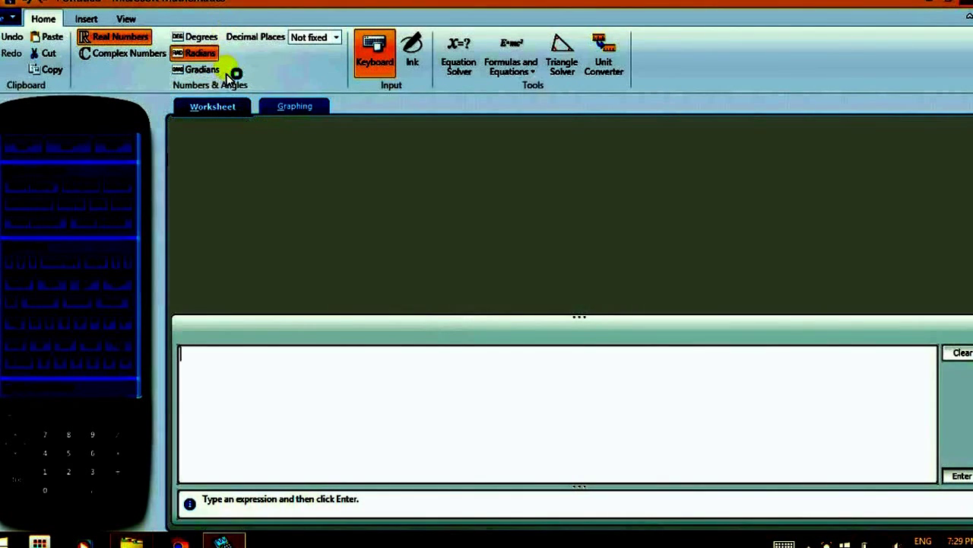
click(200, 38)
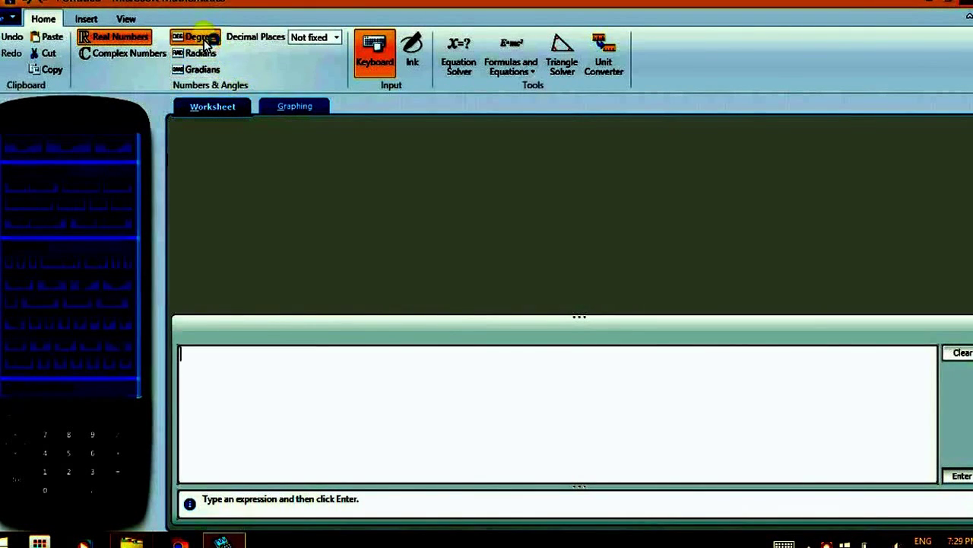
Step: Set calculations to complex numbers with angles in radians and decimal places as Not fixed
click(196, 54)
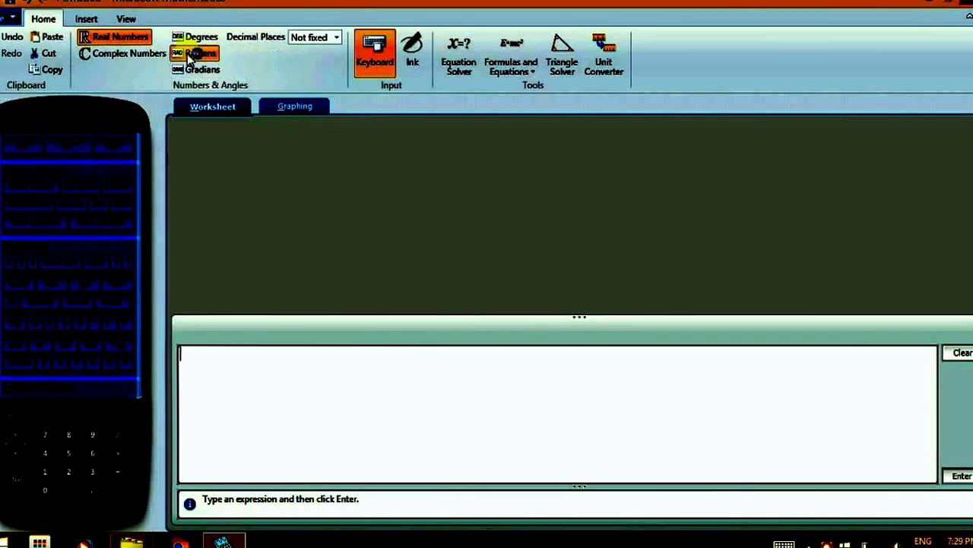
click(162, 57)
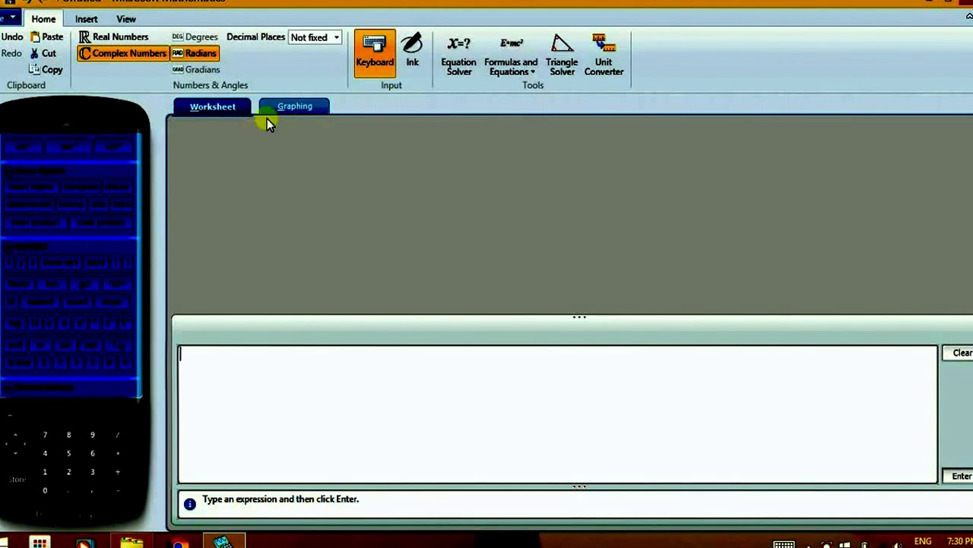
click(322, 37)
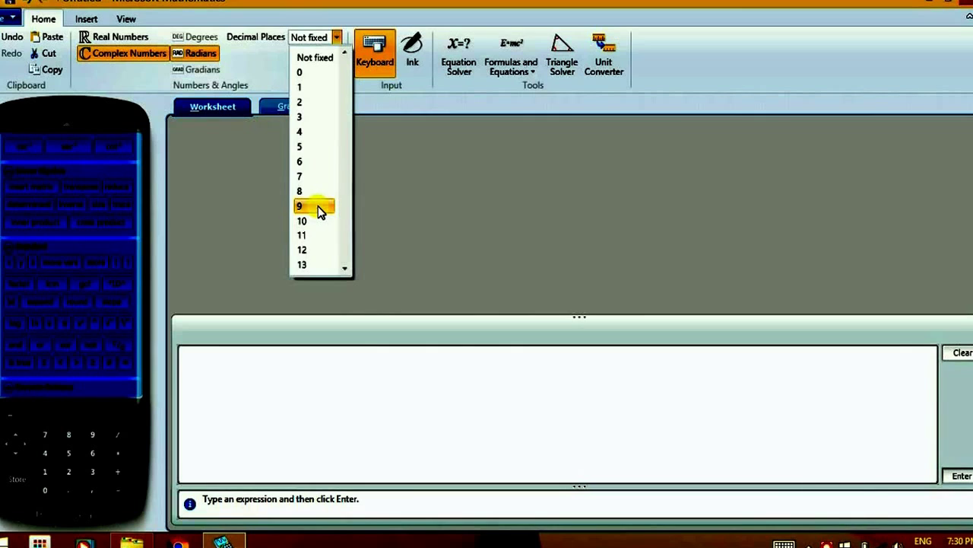
click(314, 60)
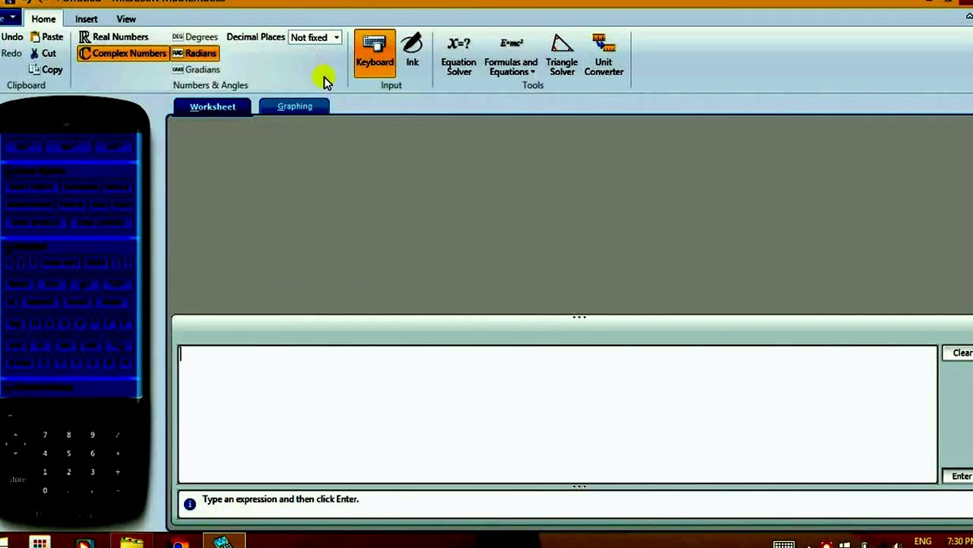
Step: Switch the input method to Ink and draw a short vertical stroke in the handwriting area
click(386, 72)
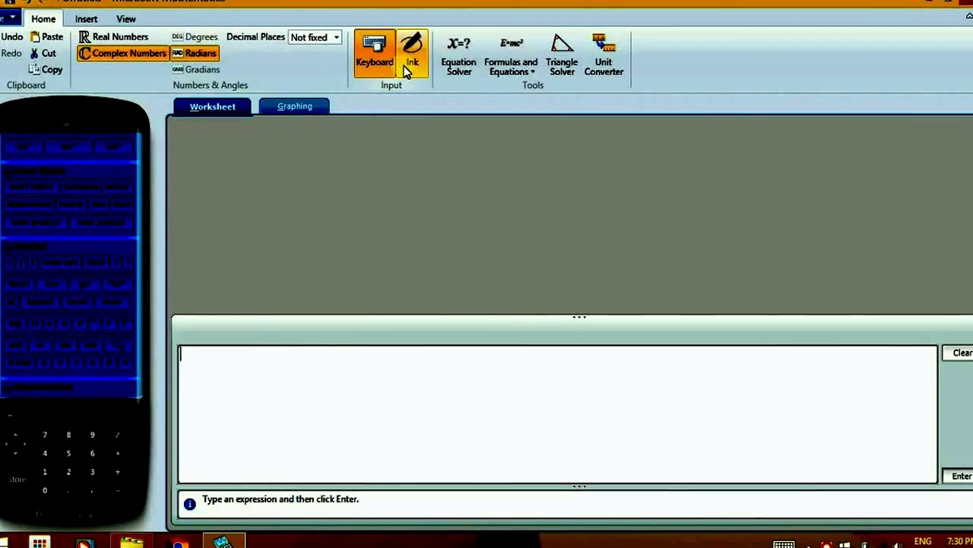
click(404, 67)
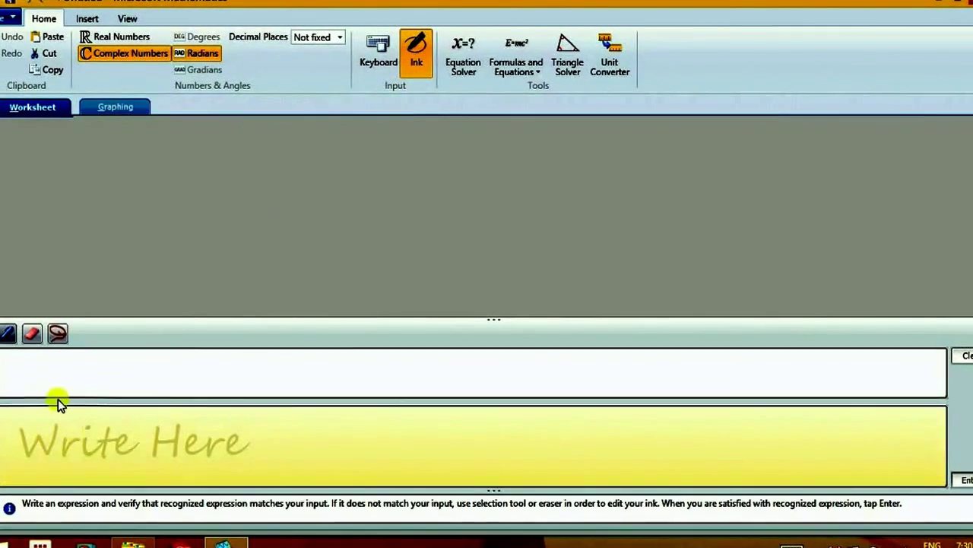
drag(59, 417, 58, 444)
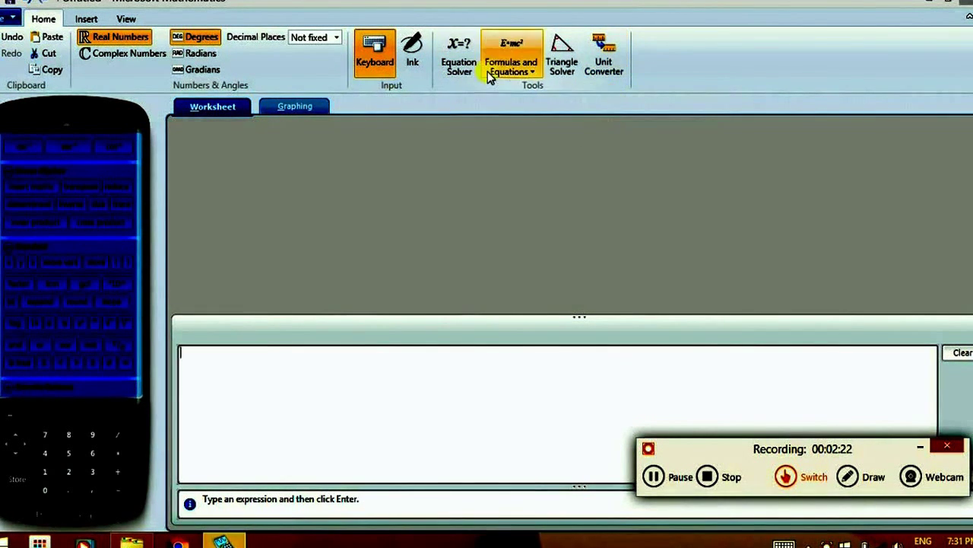
Step: Solve the single equation x/5 = 2 with the Equation Solver
click(470, 72)
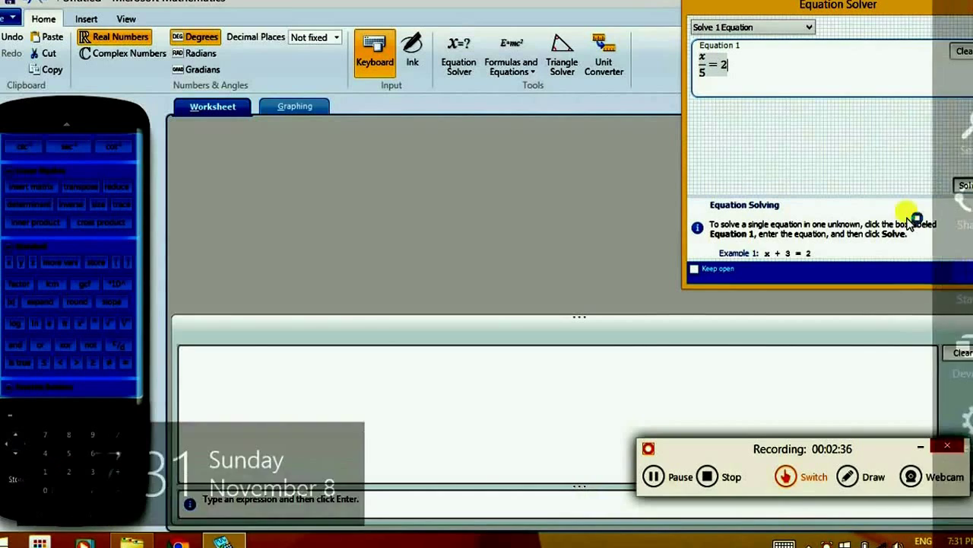
click(963, 185)
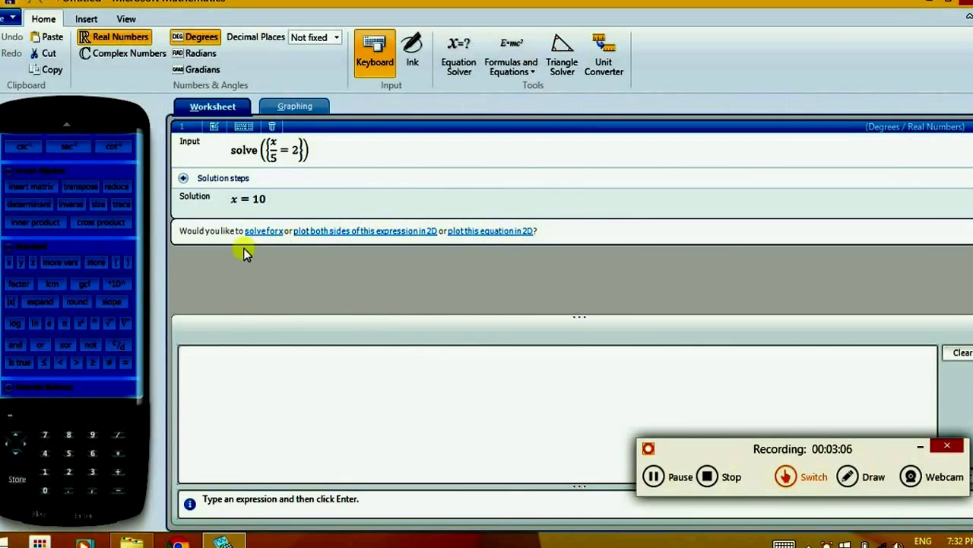
Step: Expand the solution steps of the solved equation, read through them to the end, and collapse them again
click(202, 179)
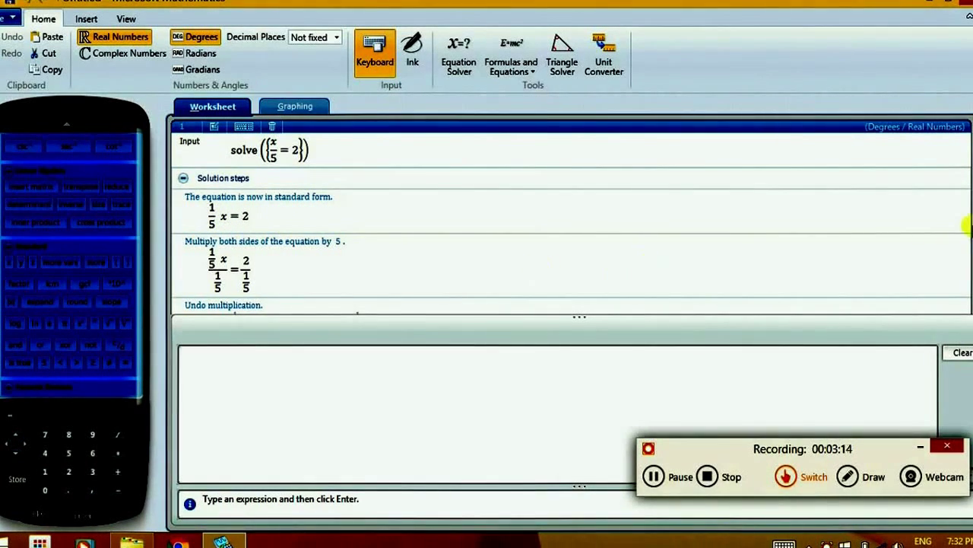
scroll(570, 213, down, 5)
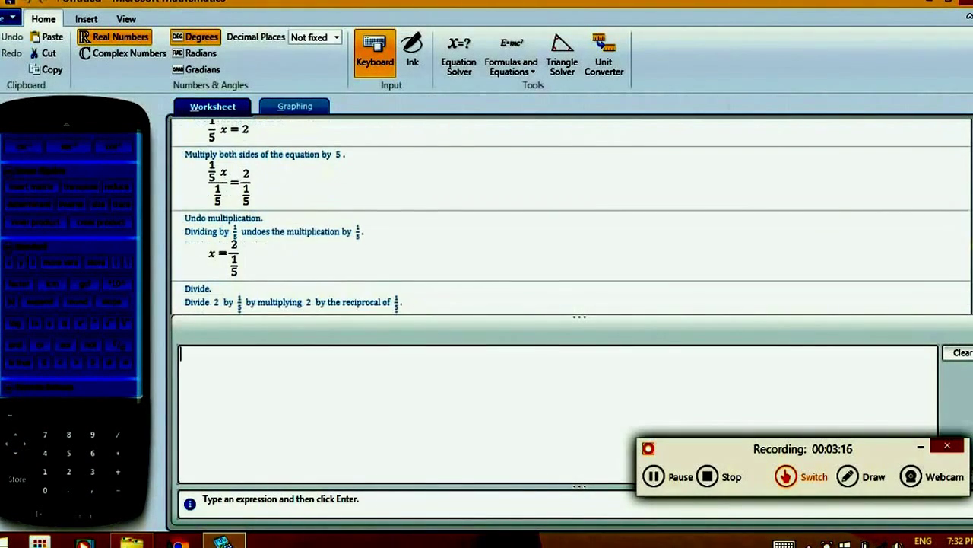
scroll(962, 211, down, 3)
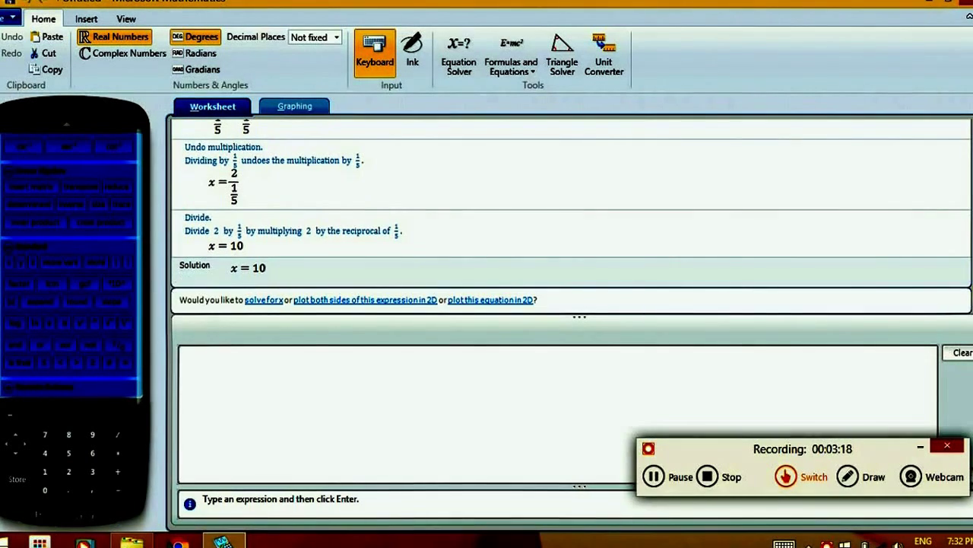
scroll(962, 211, up, 5)
scroll(962, 211, up, 1)
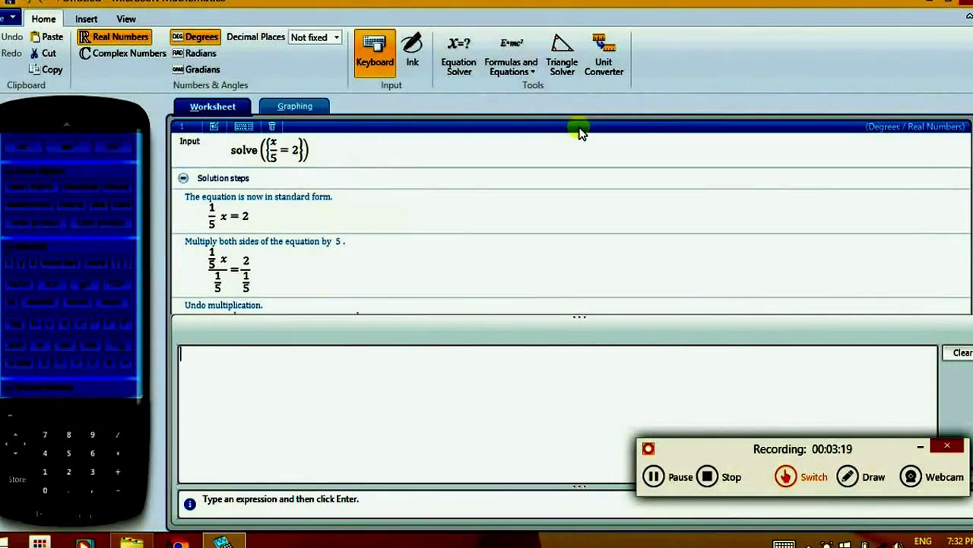
click(183, 179)
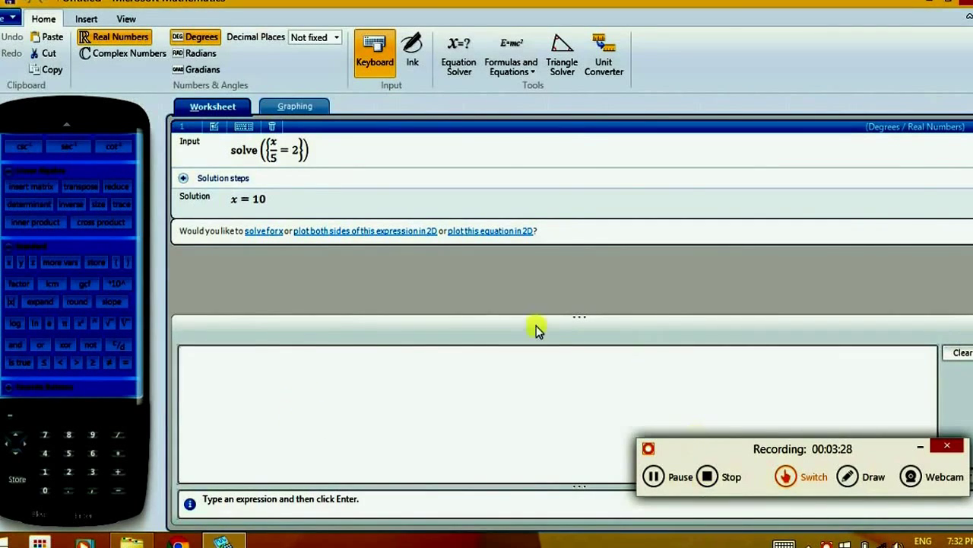
Step: Open the Algebra set of the formula library and read through its formulas from the quadratic formula to the hyperbola
click(509, 79)
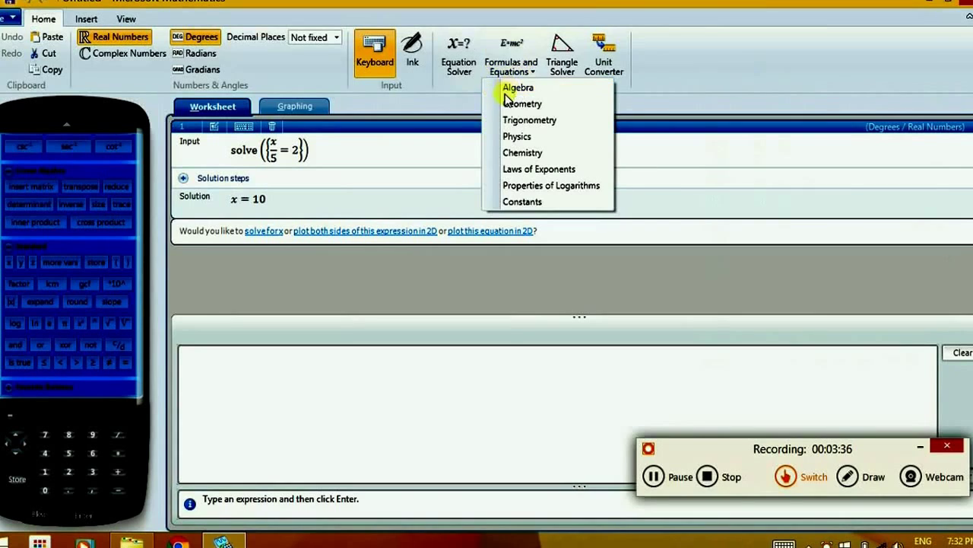
click(509, 89)
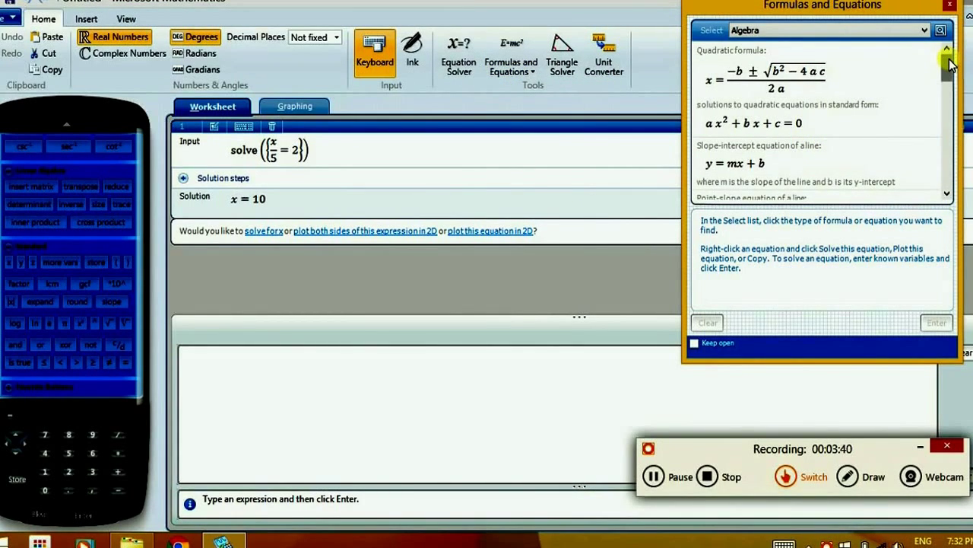
mouse_move(949, 65)
mouse_down()
mouse_move(943, 90)
mouse_move(943, 71)
mouse_up()
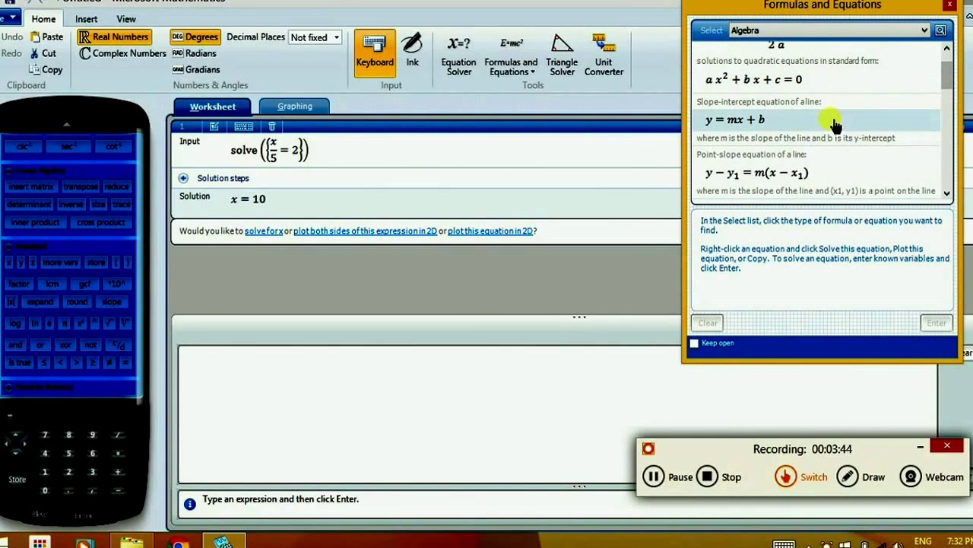
drag(947, 76, 945, 92)
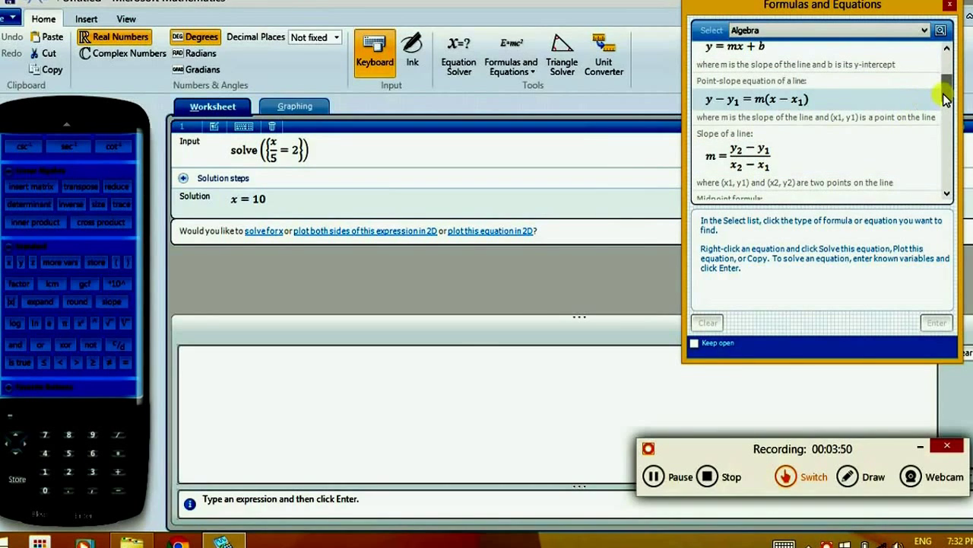
drag(943, 101, 942, 114)
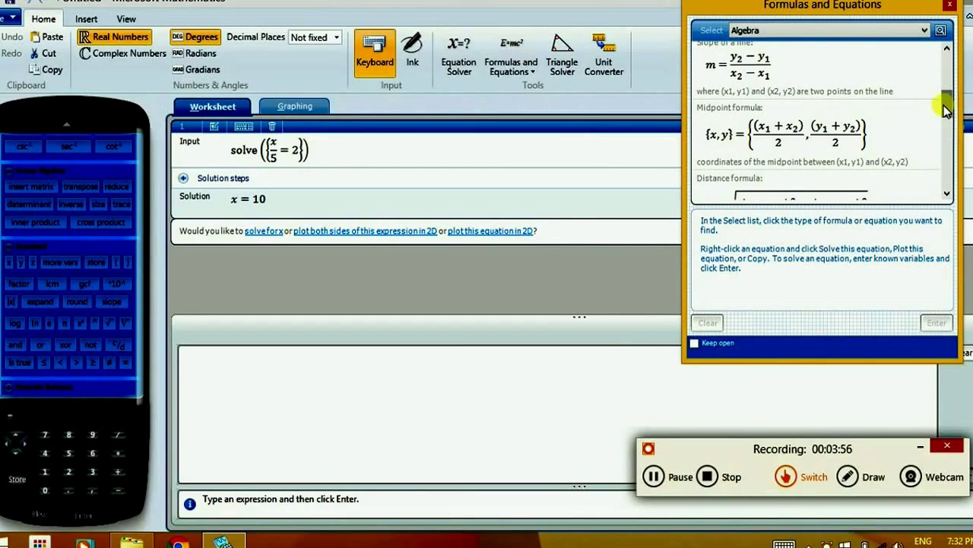
drag(946, 110, 944, 110)
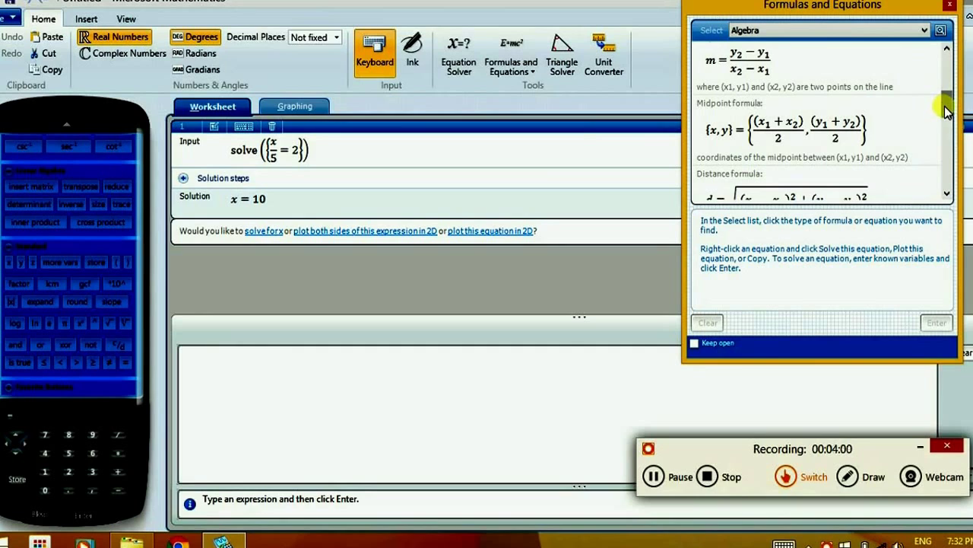
drag(947, 110, 943, 134)
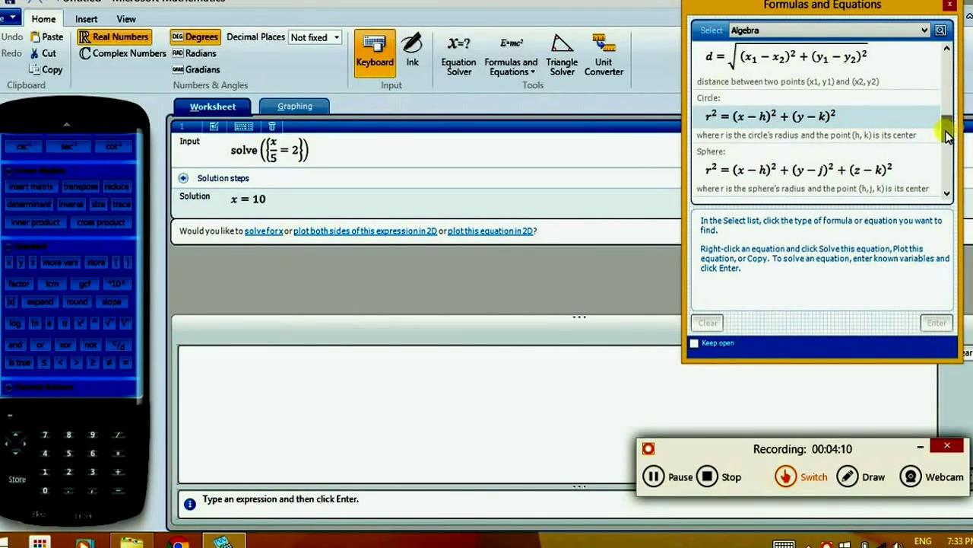
drag(947, 135, 946, 148)
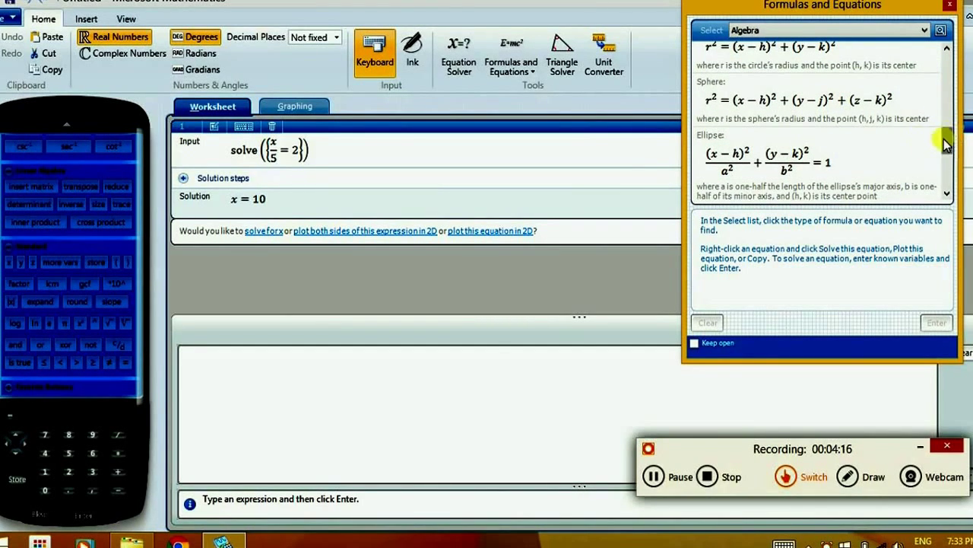
drag(947, 145, 946, 164)
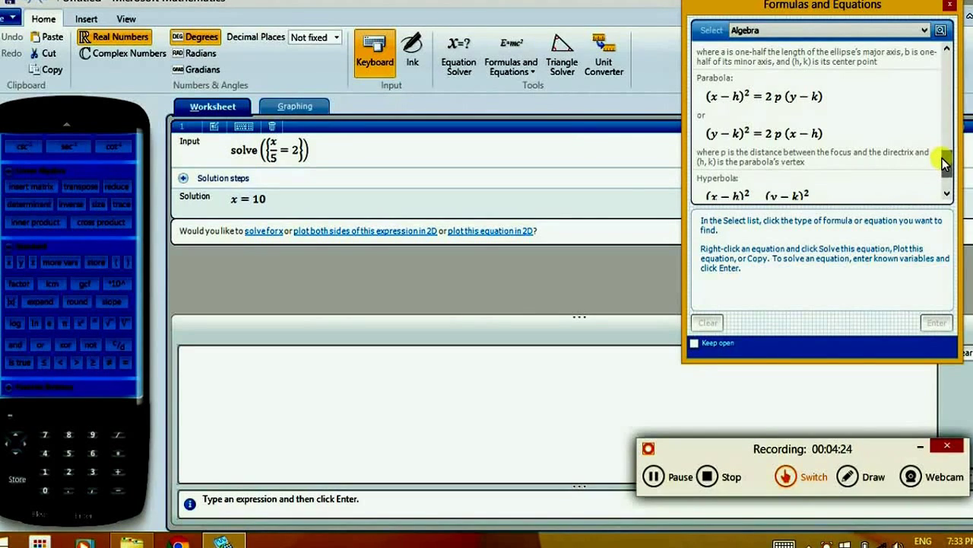
drag(947, 162, 944, 177)
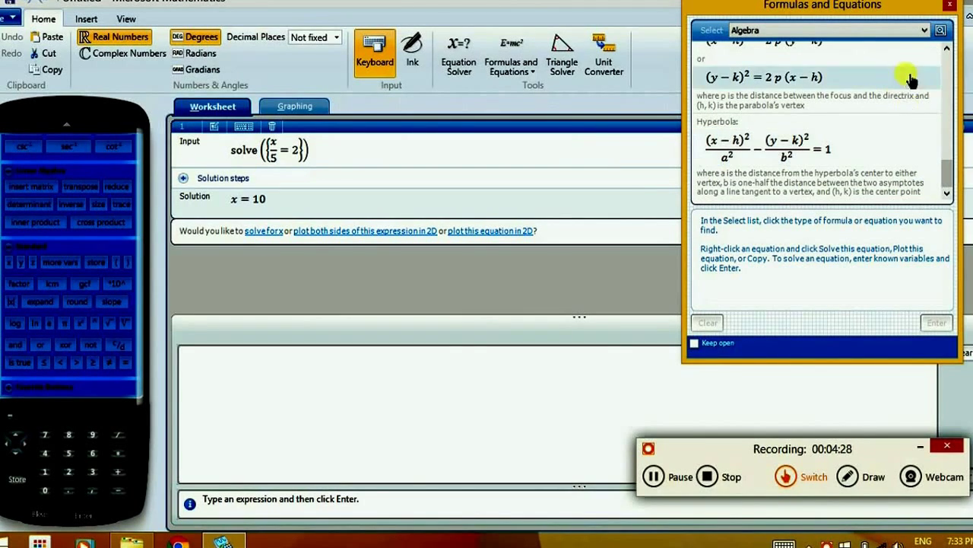
Step: Display the Geometry formulas and look through them from the Pythagorean theorem to the volume of a pyramid
click(897, 34)
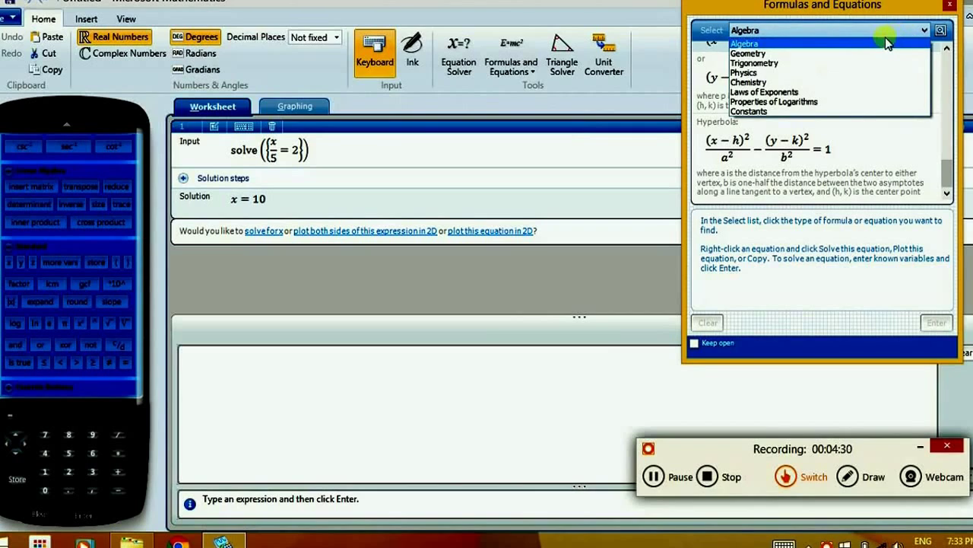
click(859, 53)
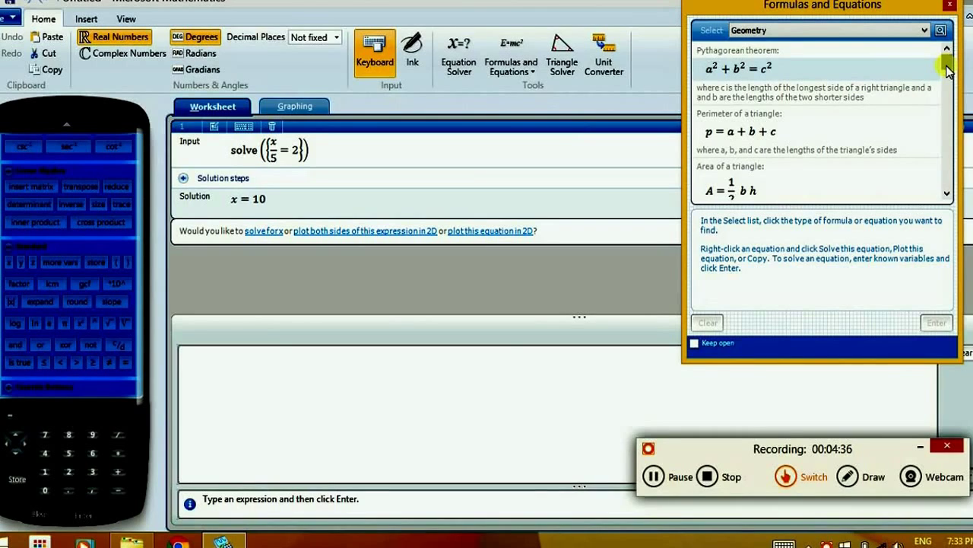
mouse_move(948, 70)
mouse_down()
mouse_move(943, 98)
mouse_move(942, 83)
mouse_up()
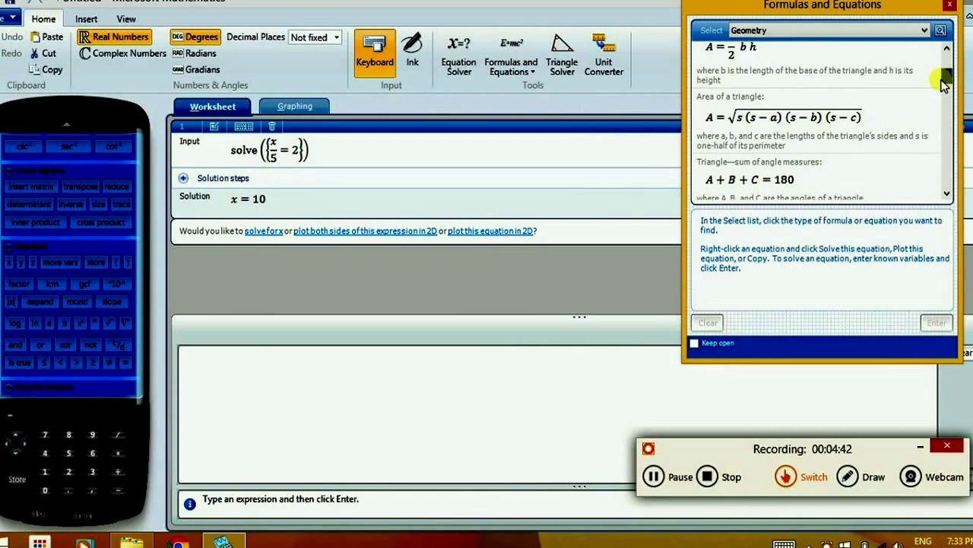
drag(943, 83, 943, 89)
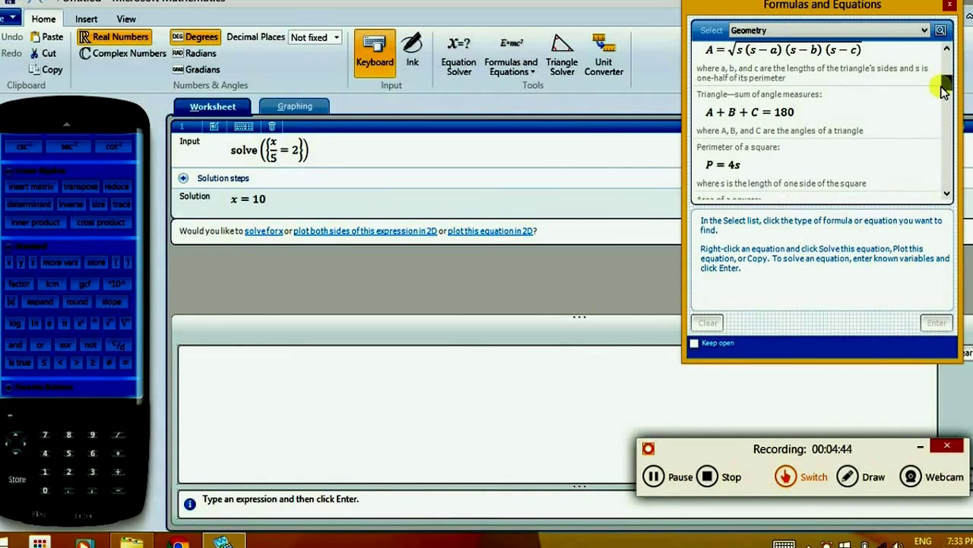
drag(943, 90, 875, 196)
Step: Display the Trigonometry formulas and look through them from the sine definition to the angle sum identities
click(840, 40)
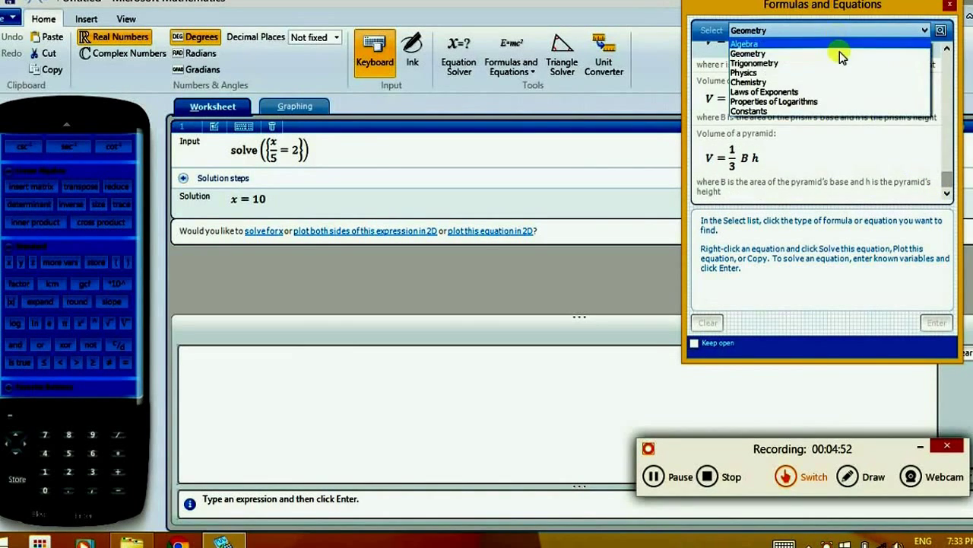
click(840, 62)
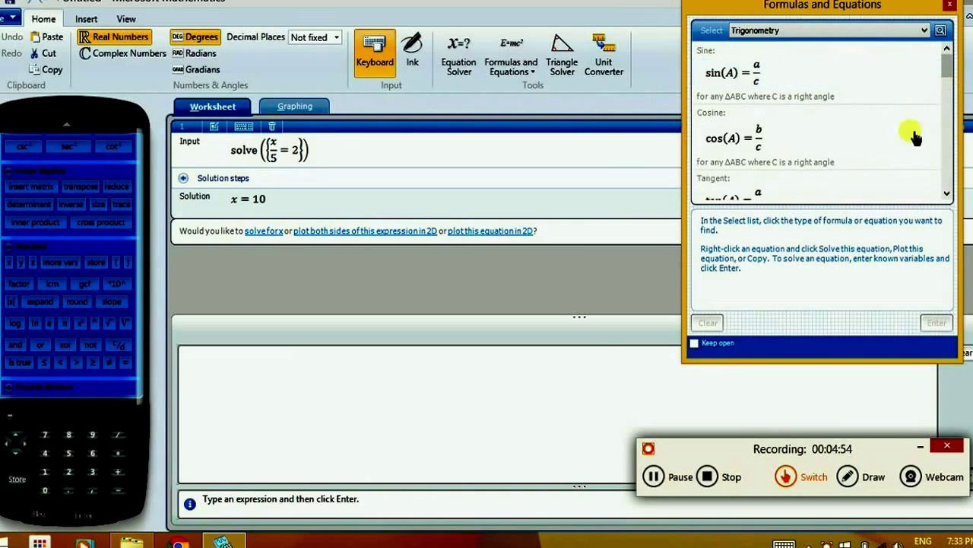
click(947, 193)
click(949, 195)
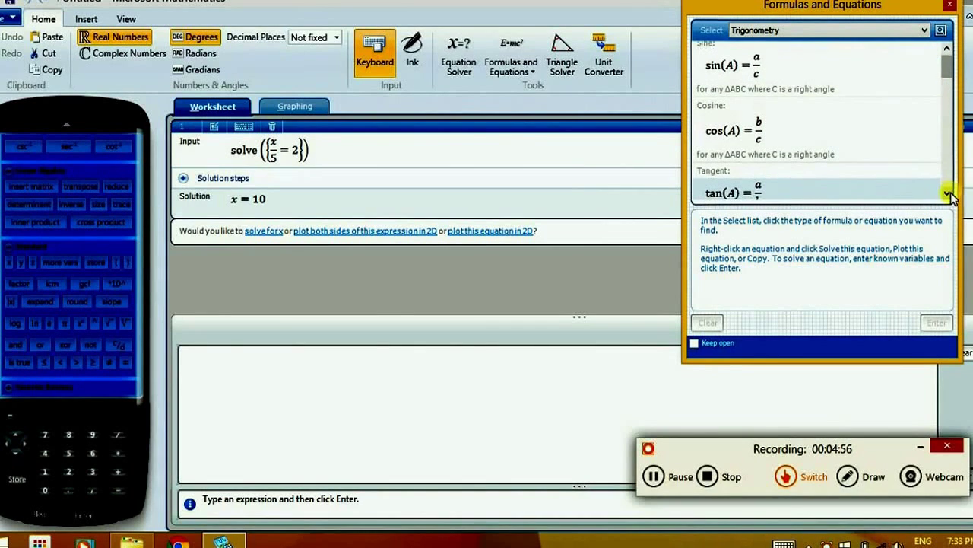
click(949, 195)
click(949, 194)
click(949, 195)
click(949, 195)
click(949, 194)
drag(948, 74, 937, 196)
Step: Display the Physics formulas and look through them as far as power and momentum
click(923, 32)
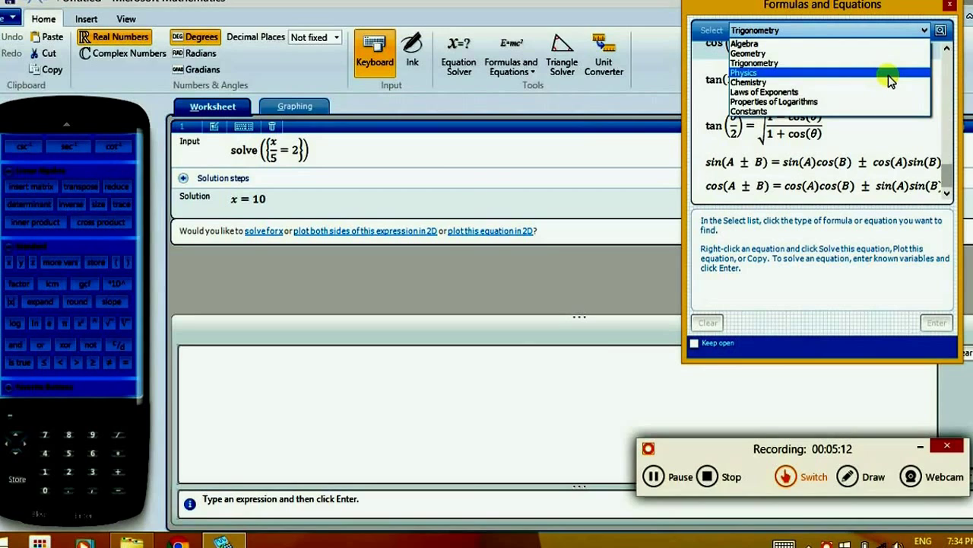
click(888, 74)
drag(949, 72, 945, 156)
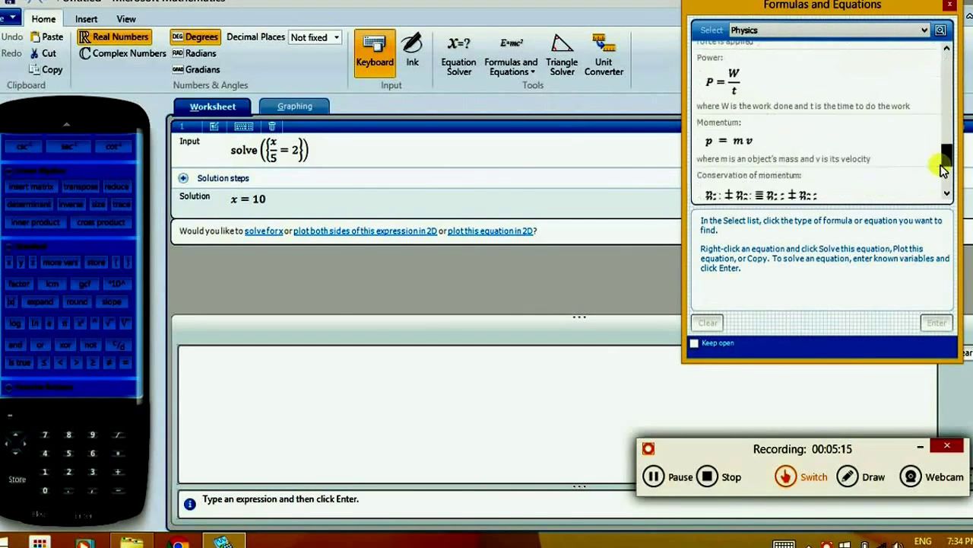
Step: Look through the Laws of Exponents formulas and display the Properties of Logarithms
click(924, 30)
click(834, 92)
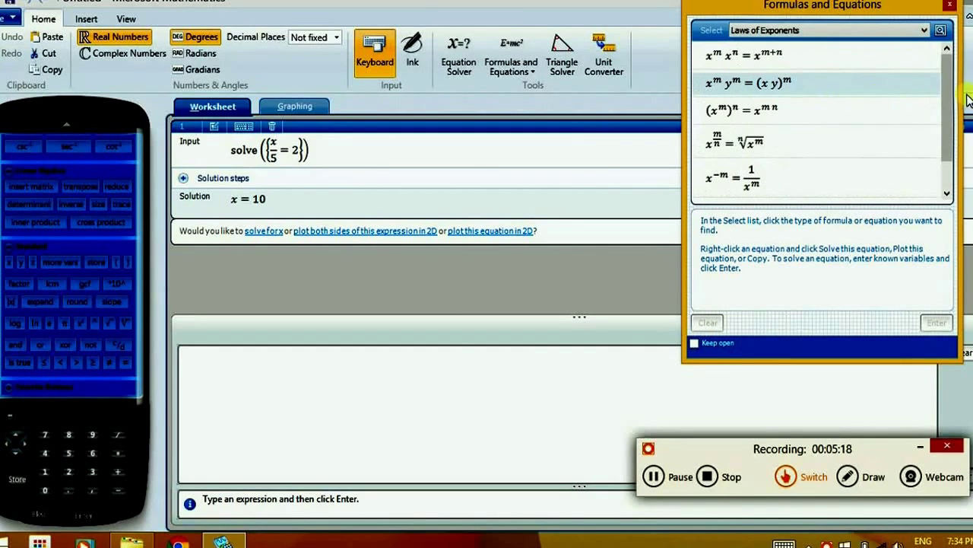
drag(954, 92, 913, 72)
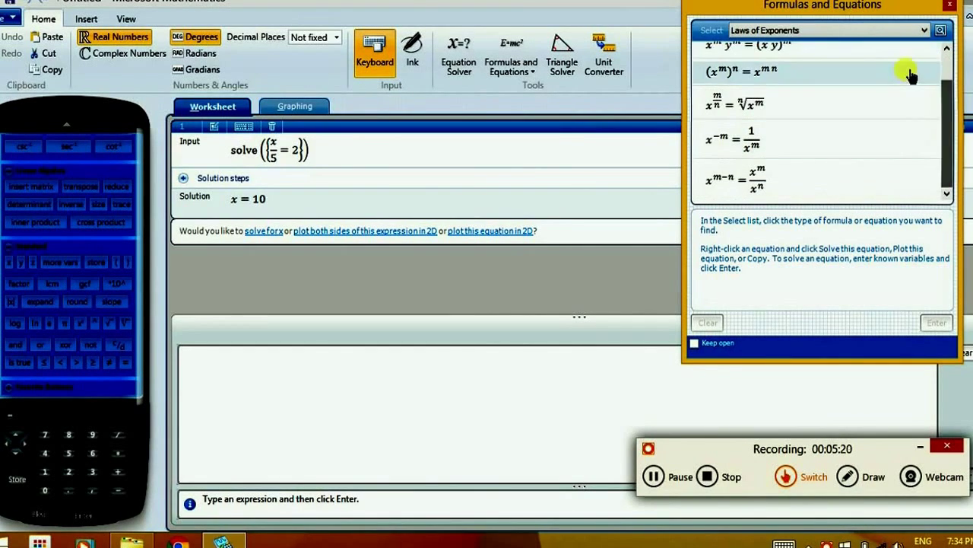
click(924, 33)
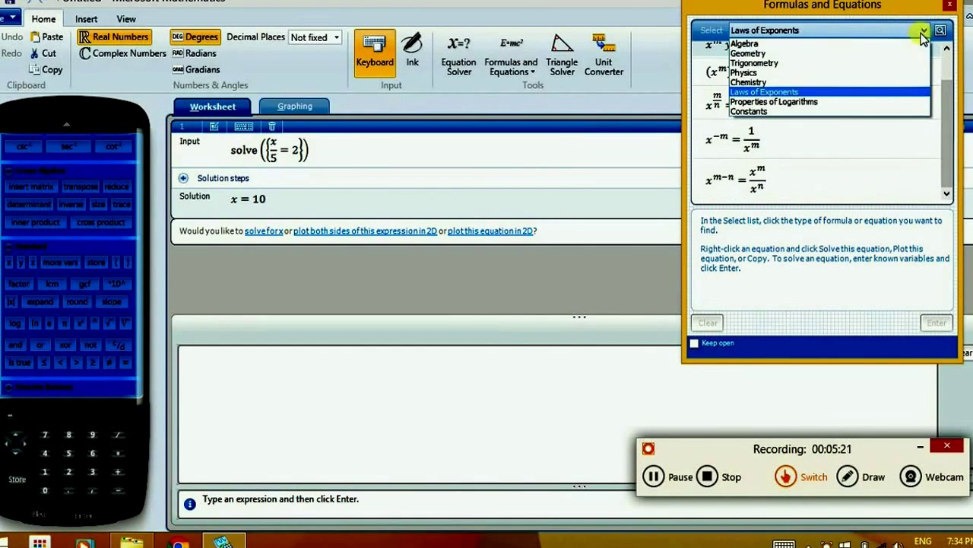
click(855, 102)
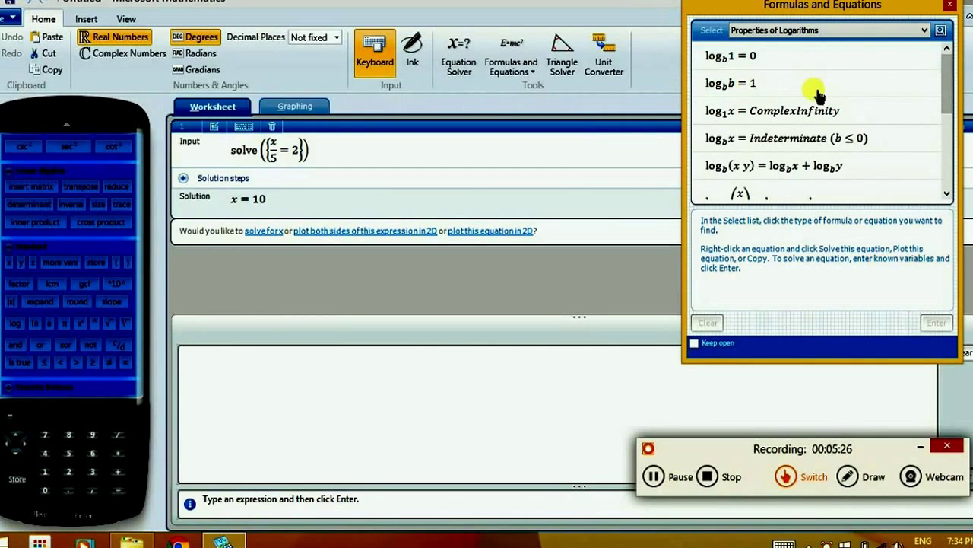
Step: Read through the Constants list from pi to the permeability of free space and close the formula library
click(923, 35)
click(867, 120)
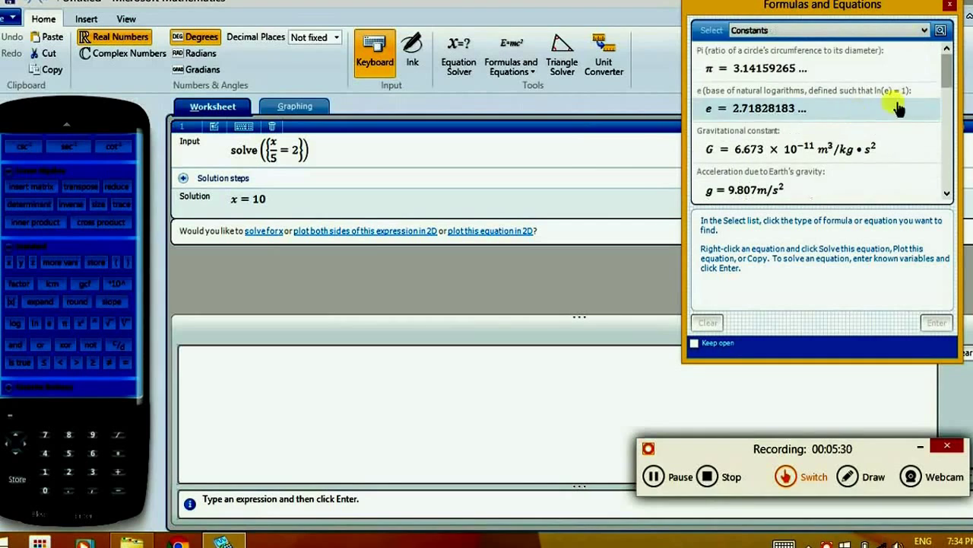
scroll(948, 86, down, 1)
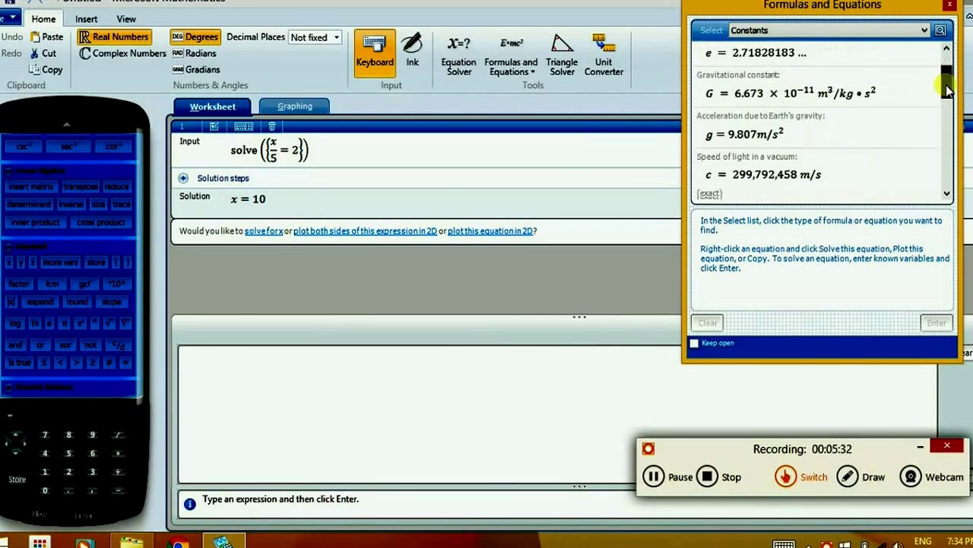
drag(949, 89, 952, 101)
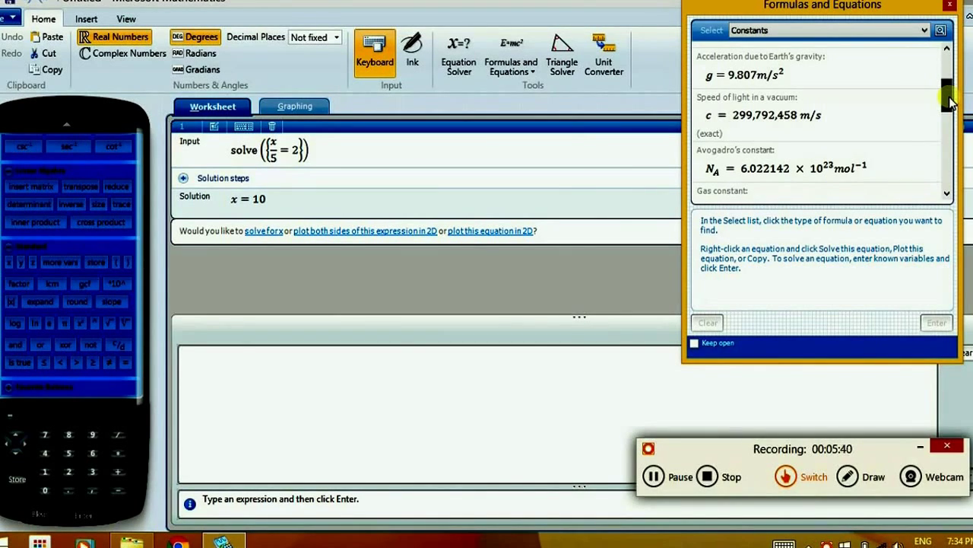
drag(950, 101, 936, 182)
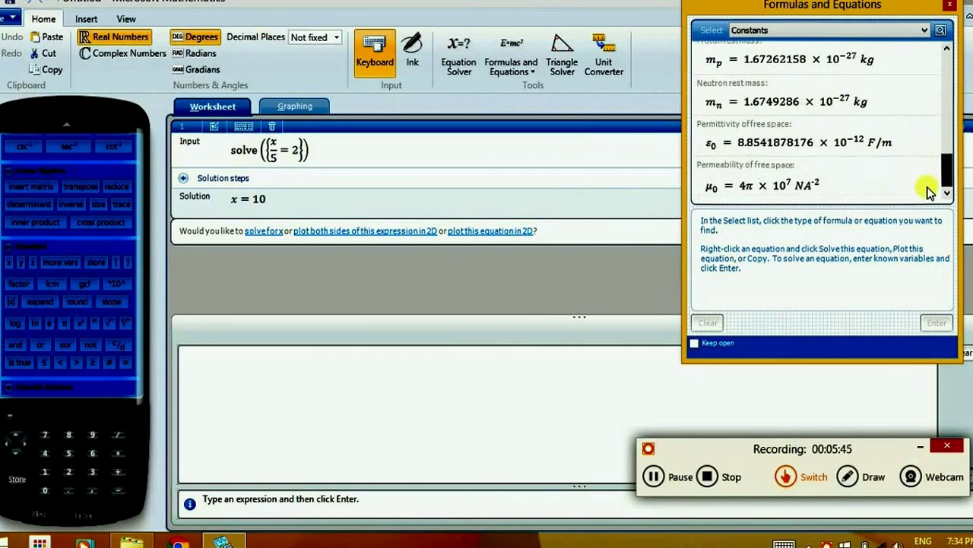
click(950, 5)
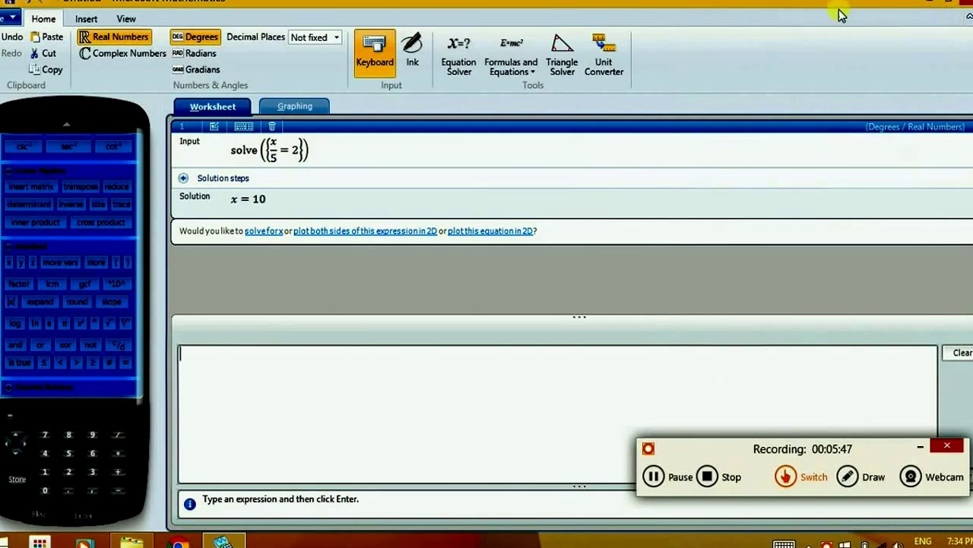
Step: Open the Triangle Solver for a brief look, close it, and delete the solved equation's entry from the worksheet
click(562, 57)
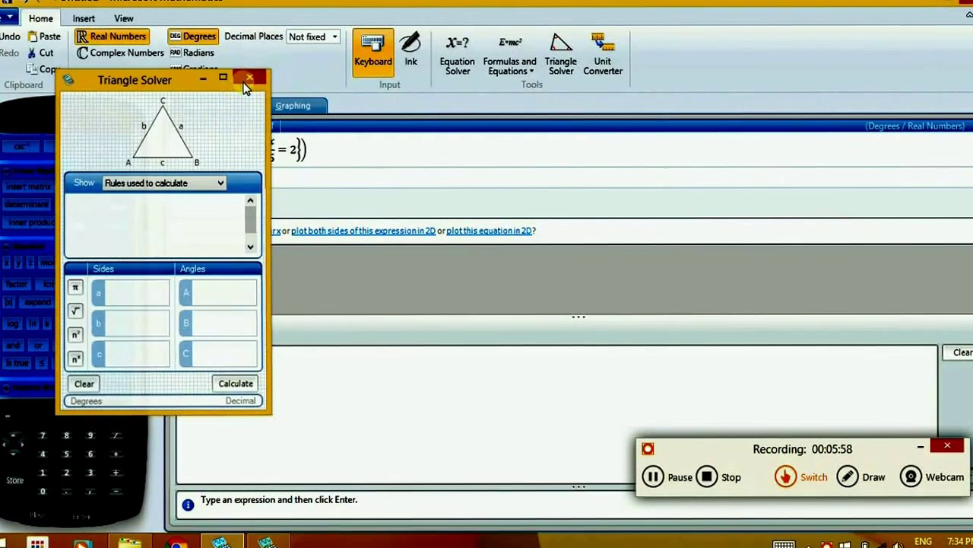
click(252, 76)
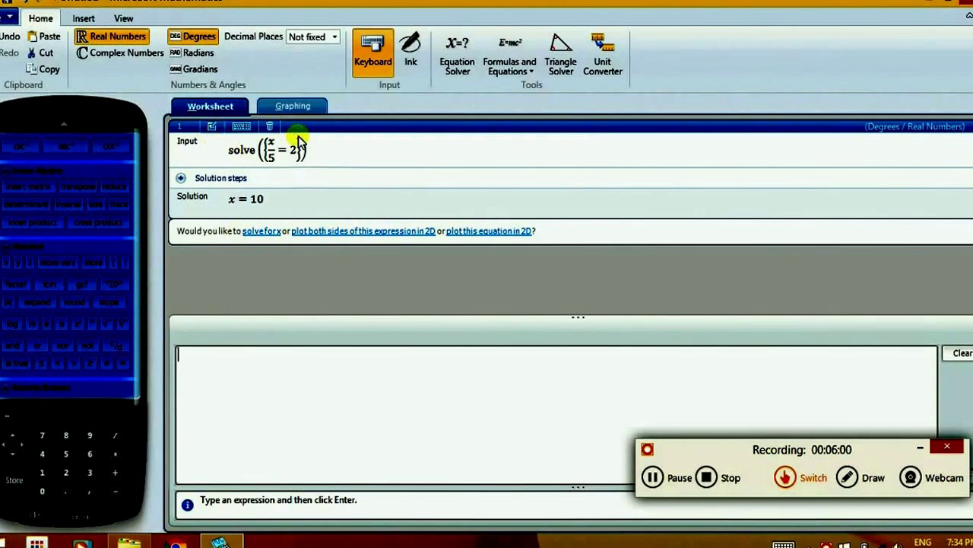
click(270, 126)
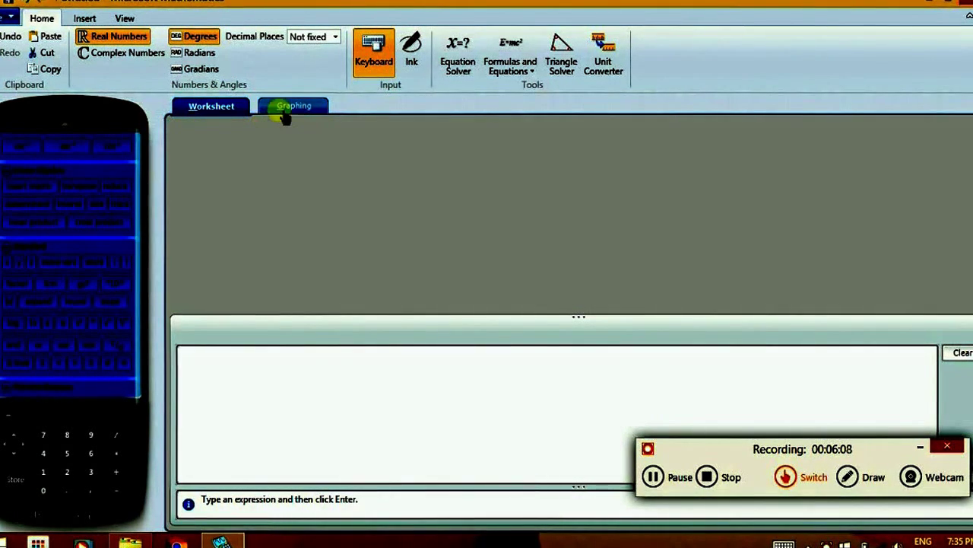
Step: Look at the graphing page and, back on the worksheet, set the number field to complex numbers, accepting angles in radians
click(272, 114)
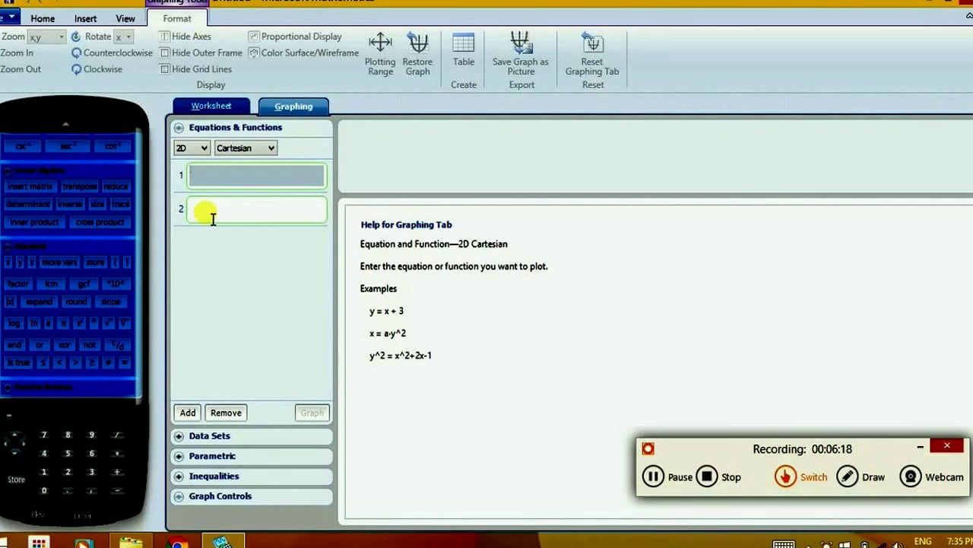
click(213, 107)
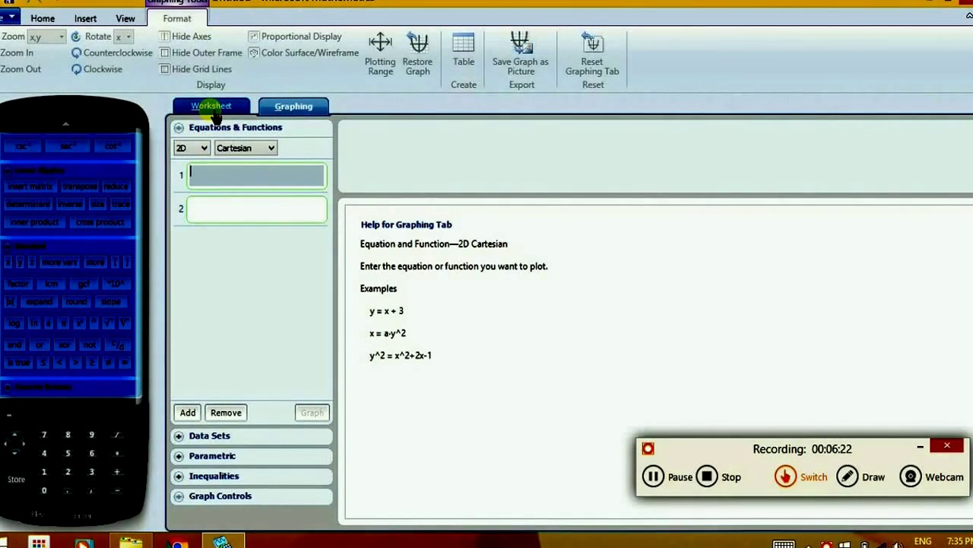
click(126, 54)
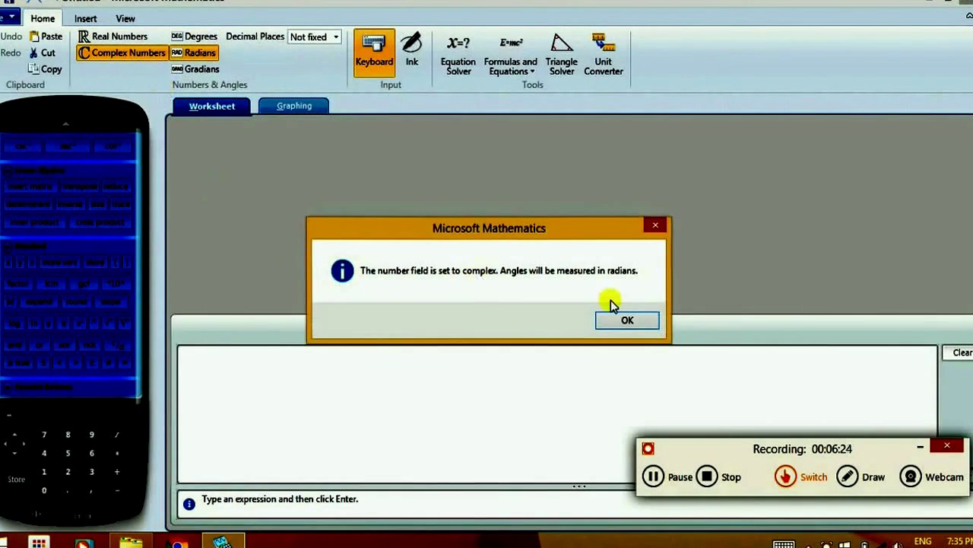
click(636, 320)
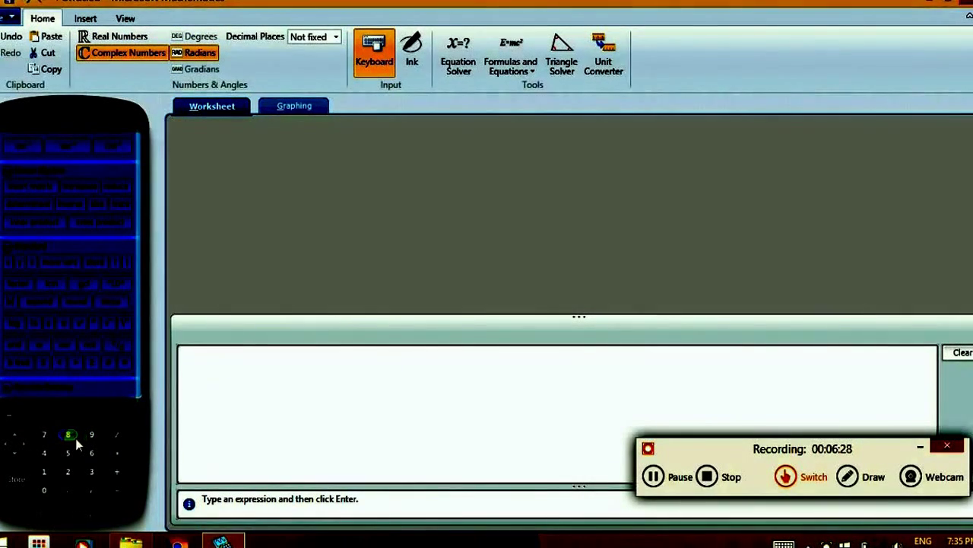
Step: Try to evaluate "solve e^x = x" directly on the worksheet
text(solve)
text(()
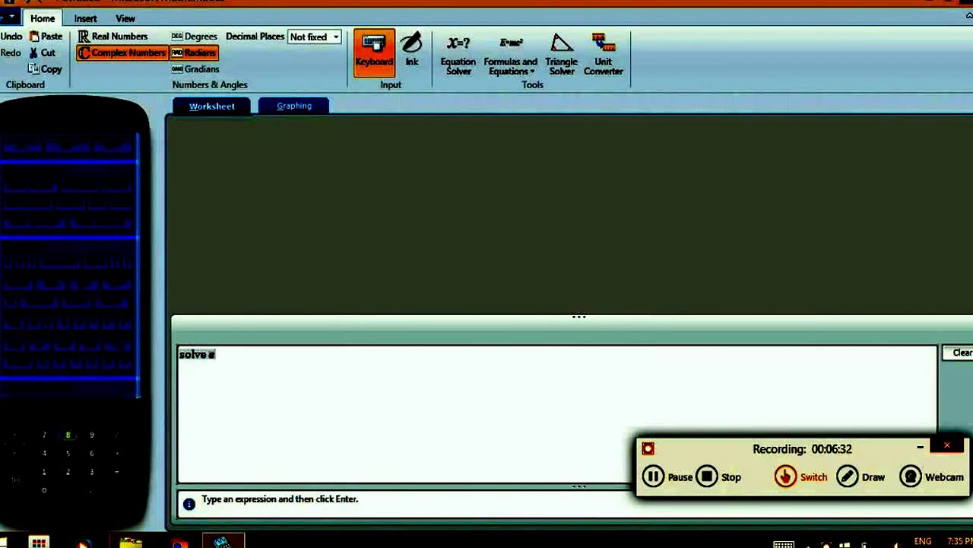
text(^2 =)
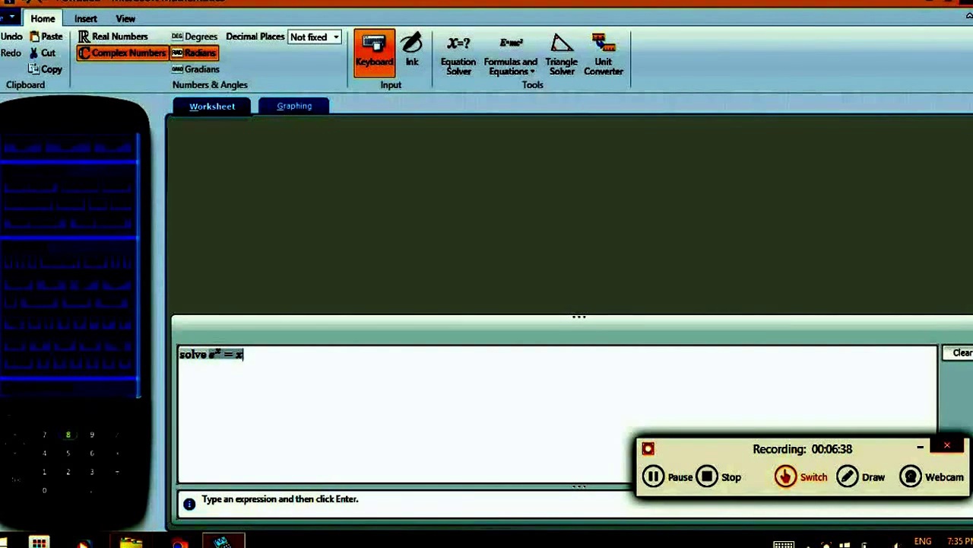
click(135, 465)
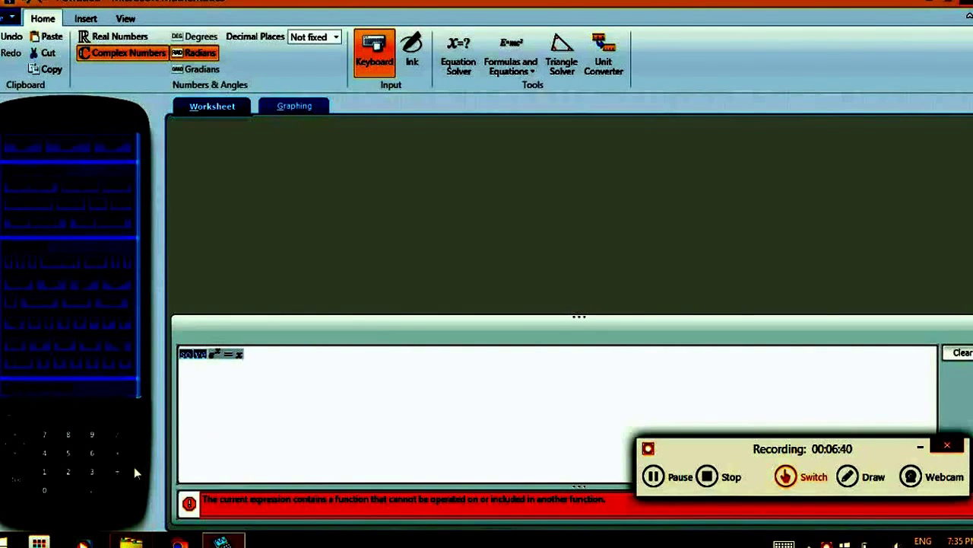
click(207, 371)
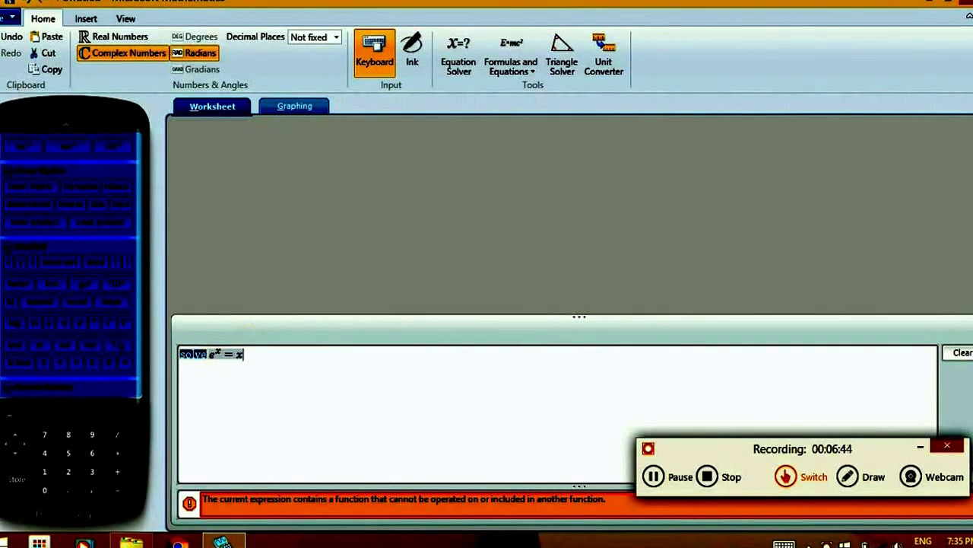
Step: Solve the single equation e^x = x with the Equation Solver
click(448, 51)
click(765, 67)
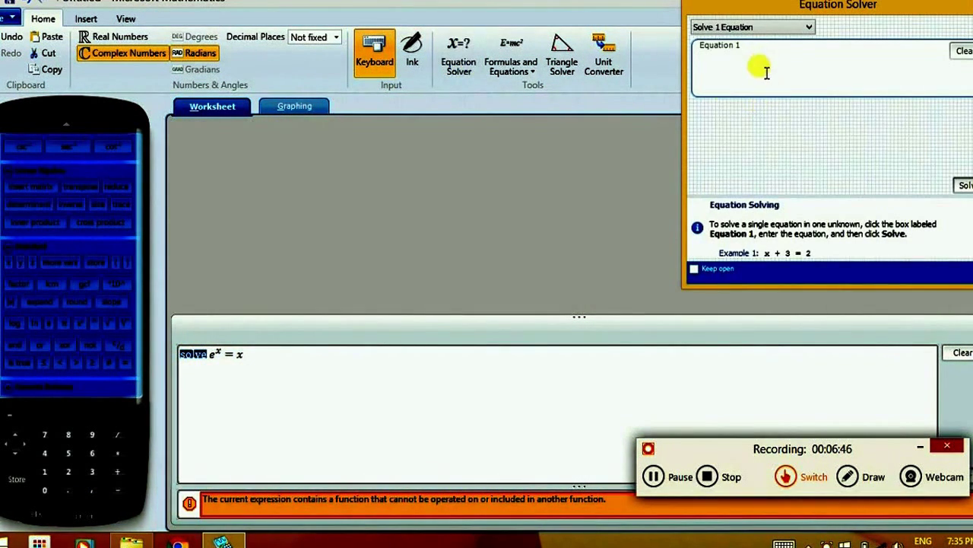
text(e^x )
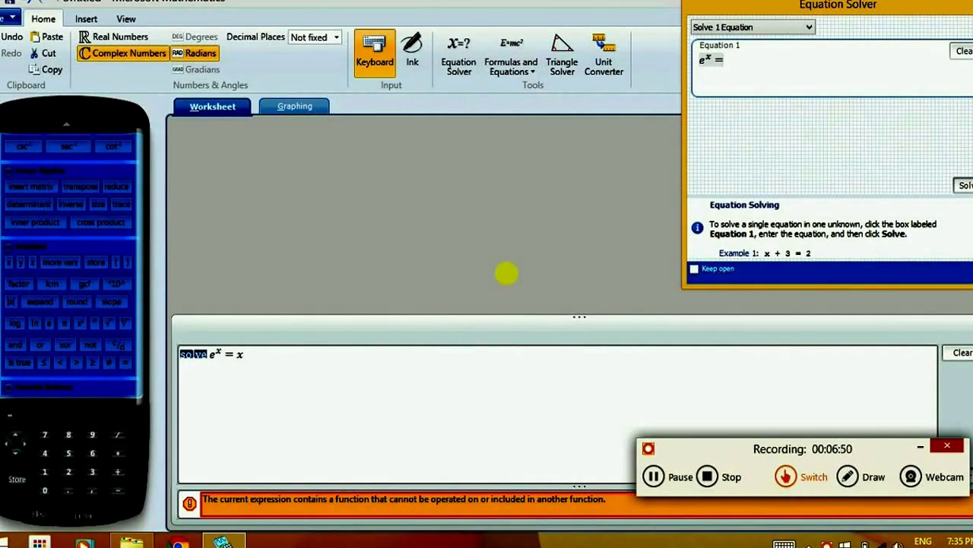
text(= x)
key(Return)
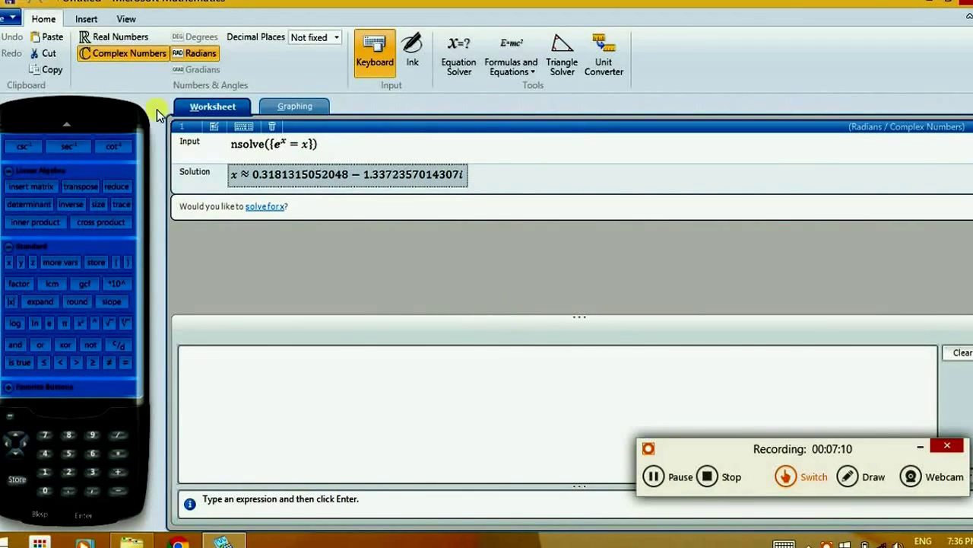
Step: Go to the graphing page and look through the dimension choices and the coordinate systems offered for 2D equations
click(308, 106)
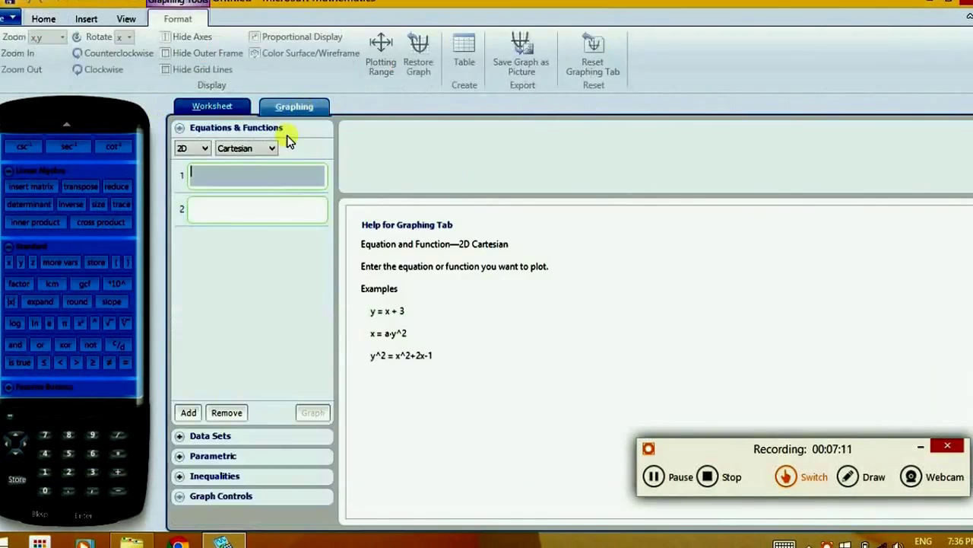
click(196, 151)
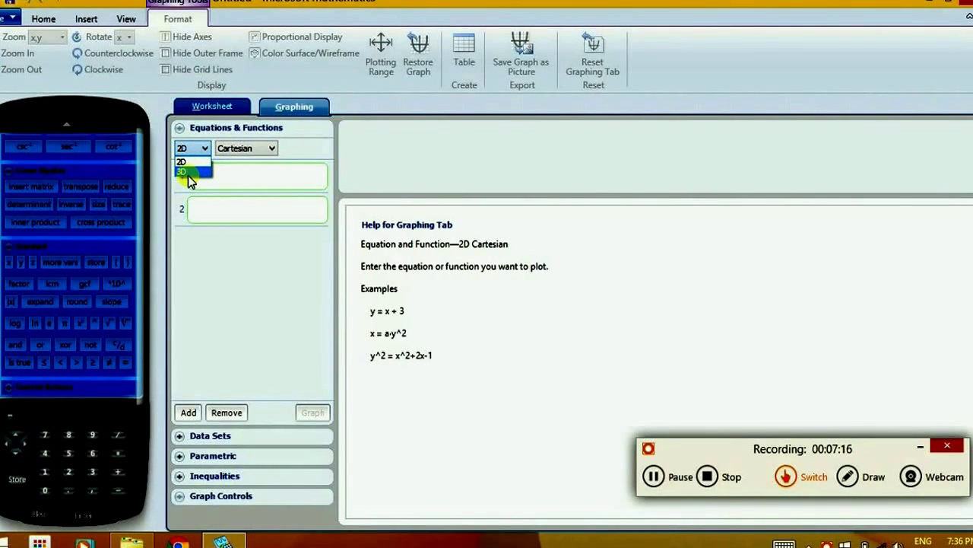
click(239, 151)
click(251, 152)
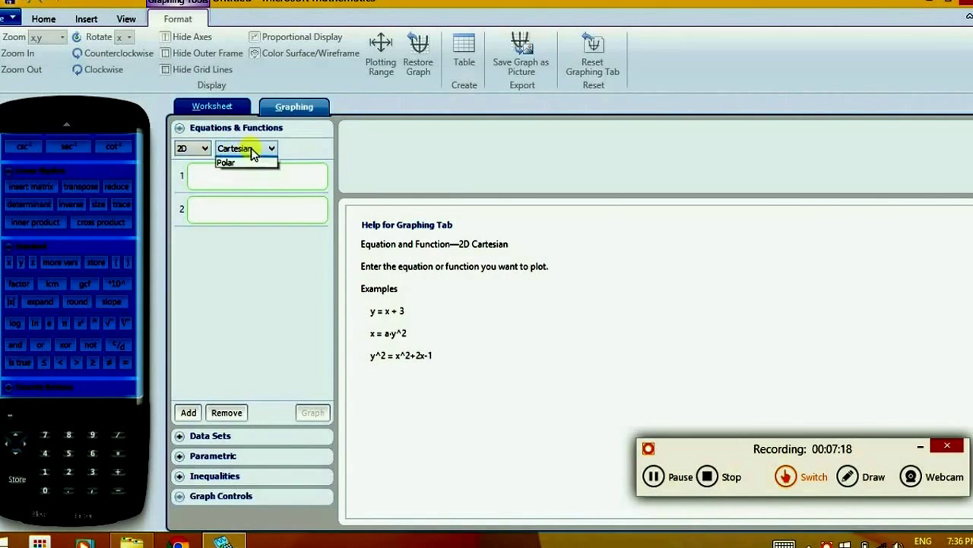
click(253, 149)
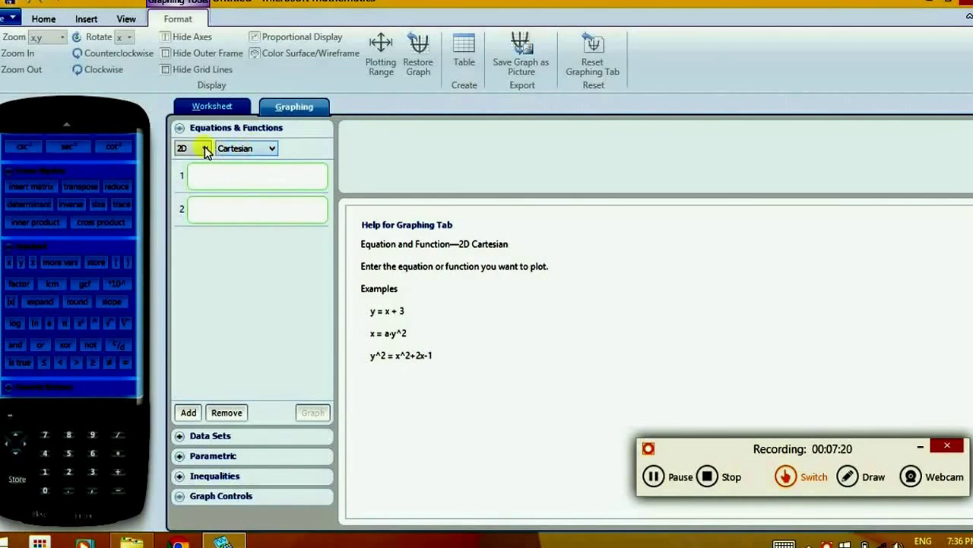
Step: Switch the equations to 3D and try the Spherical and Cylindrical coordinate systems
click(205, 151)
click(194, 167)
click(232, 151)
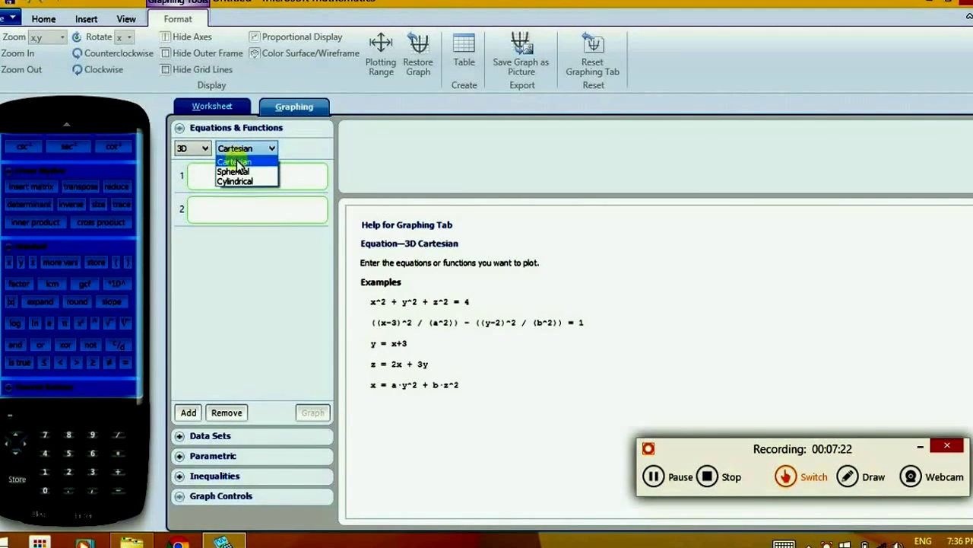
click(234, 172)
click(251, 150)
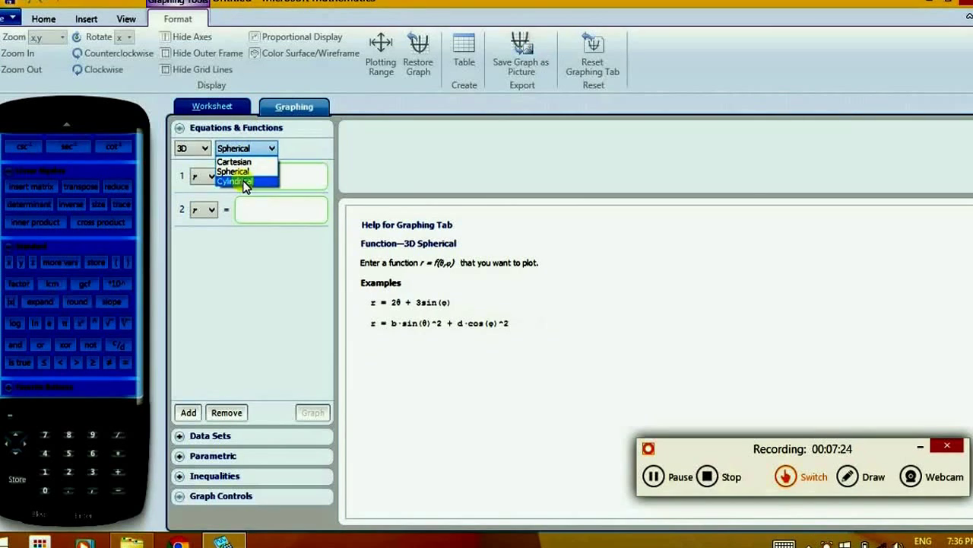
click(241, 182)
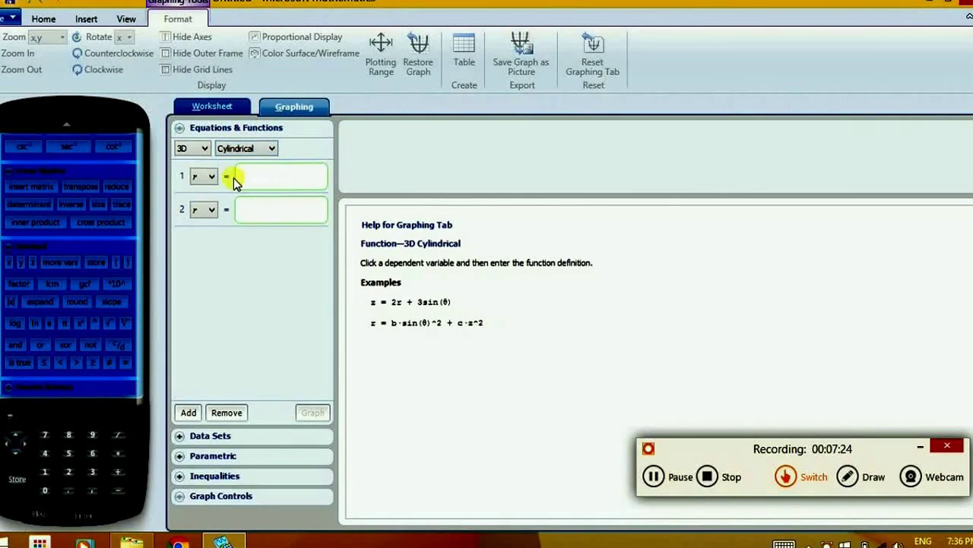
Step: Return the equation type to 2D with Cartesian coordinates
click(199, 149)
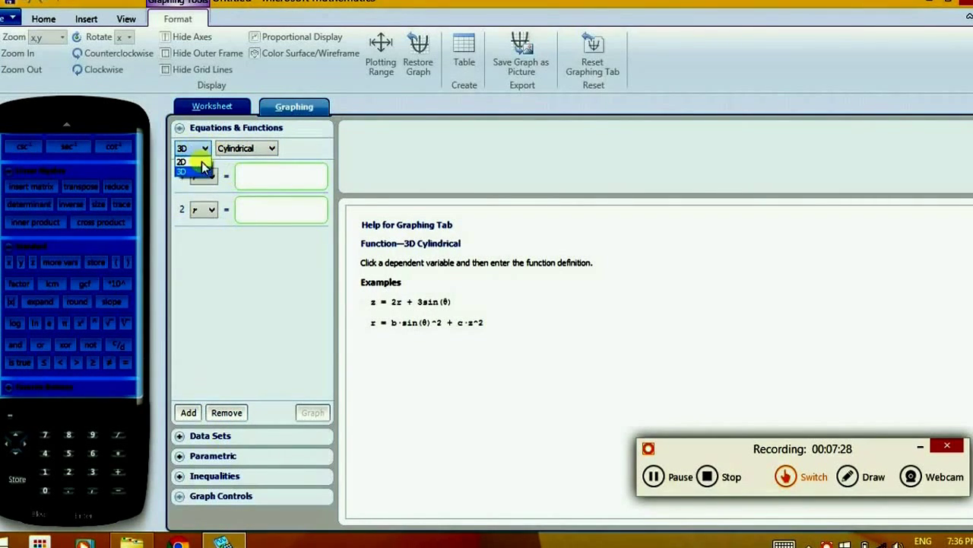
click(201, 162)
click(261, 148)
click(252, 161)
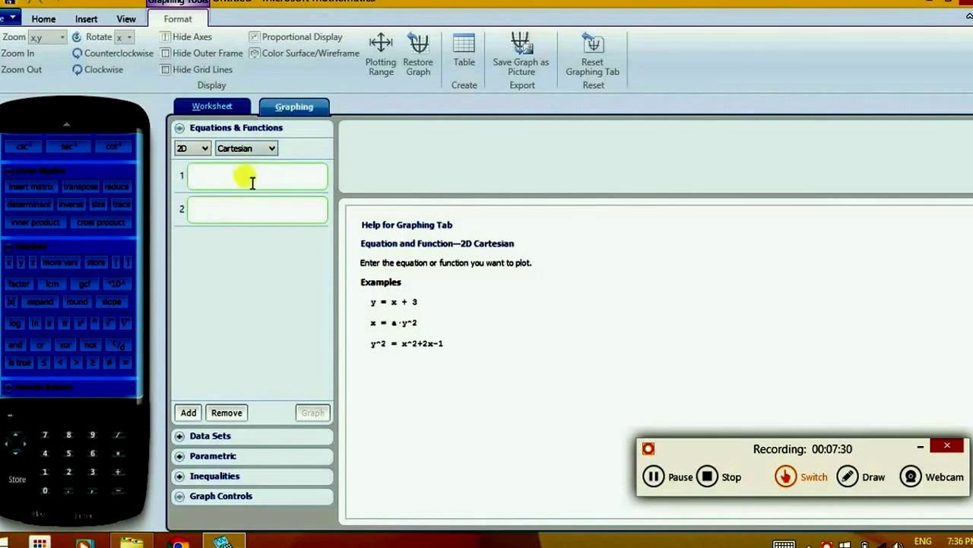
Step: Enter y = x + 5 as the first equation and graph it
click(249, 180)
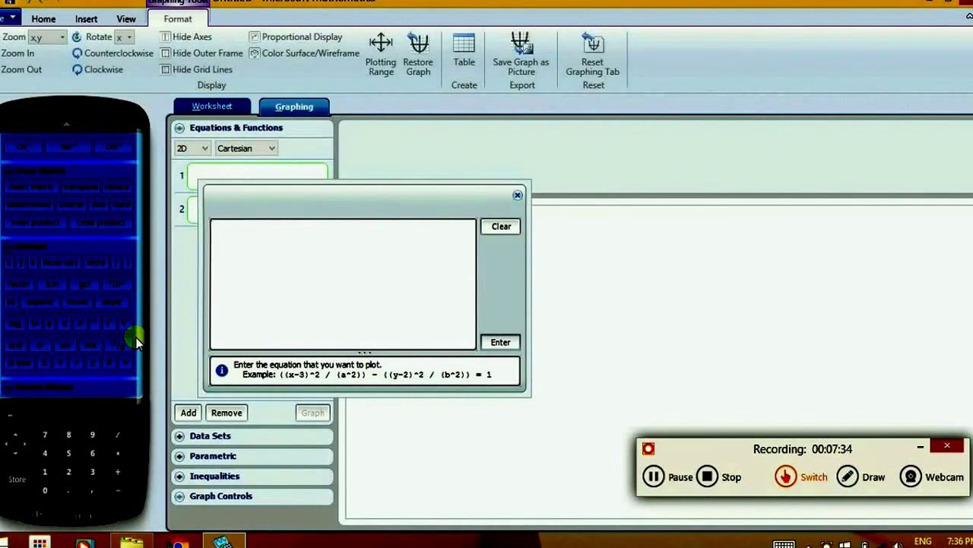
text(y )
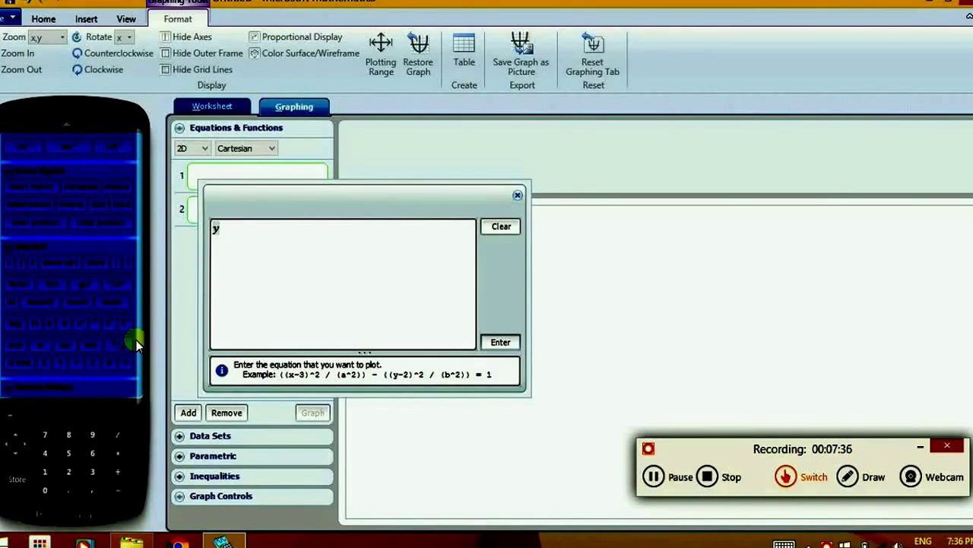
text(= )
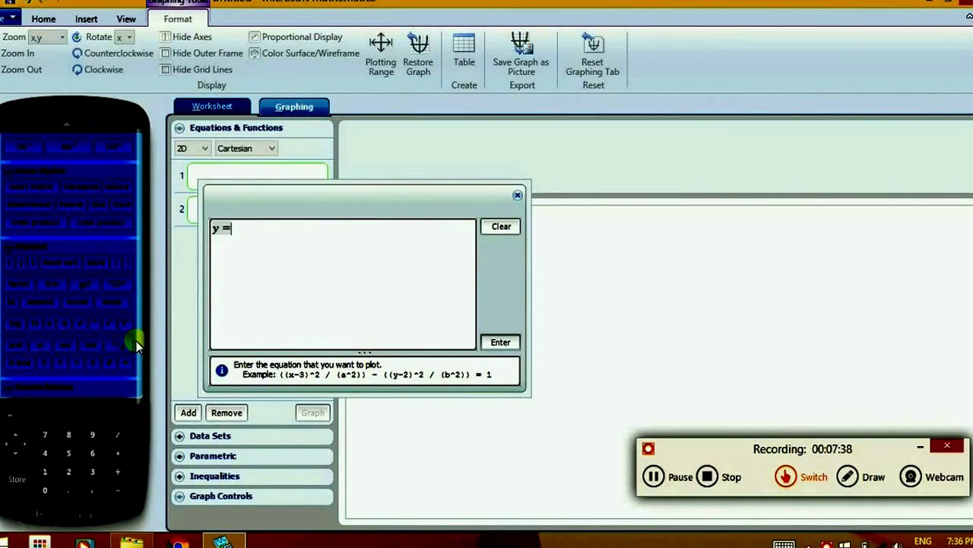
text(x + 5)
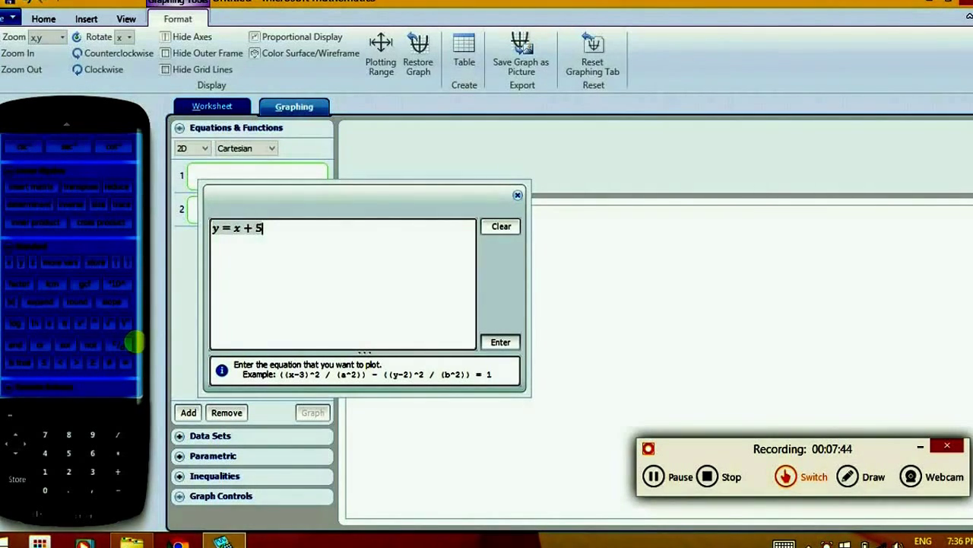
key(Return)
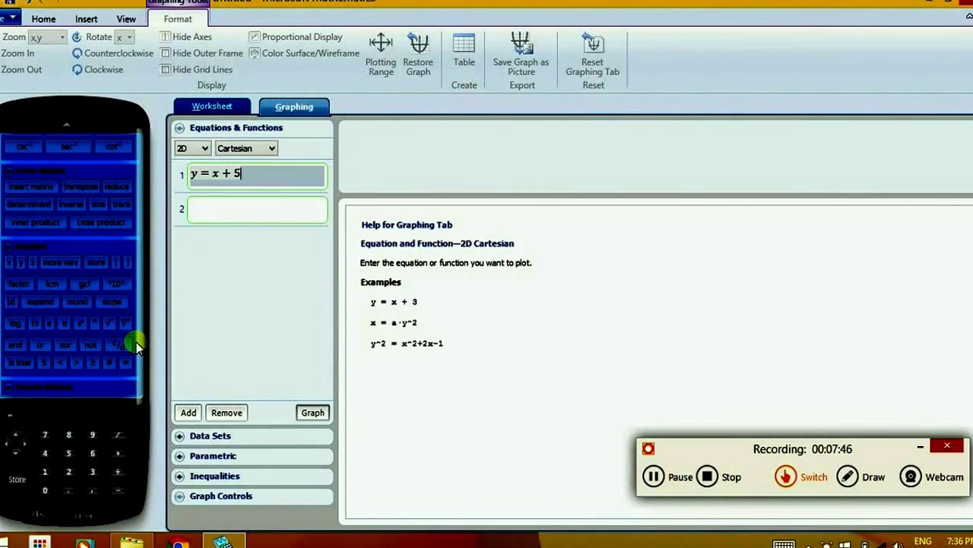
click(314, 413)
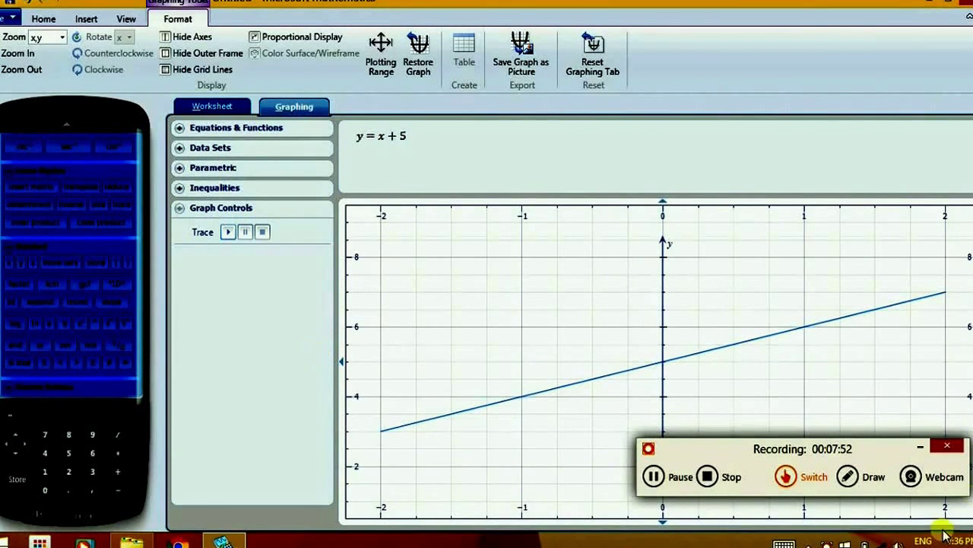
Step: Trace along the line y = x + 5 and stop the marker close to the y-axis to read its coordinates
click(921, 447)
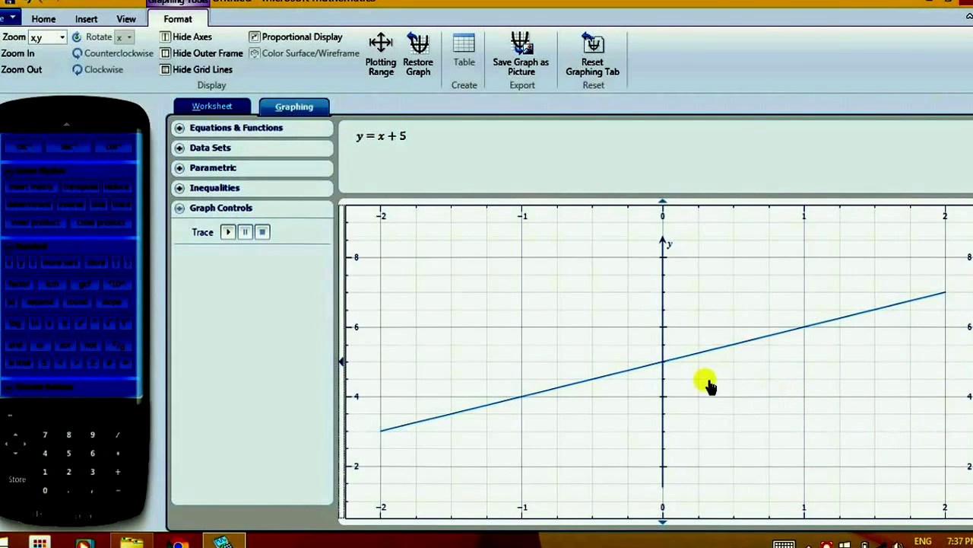
scroll(702, 387, down, 4)
scroll(704, 389, up, 2)
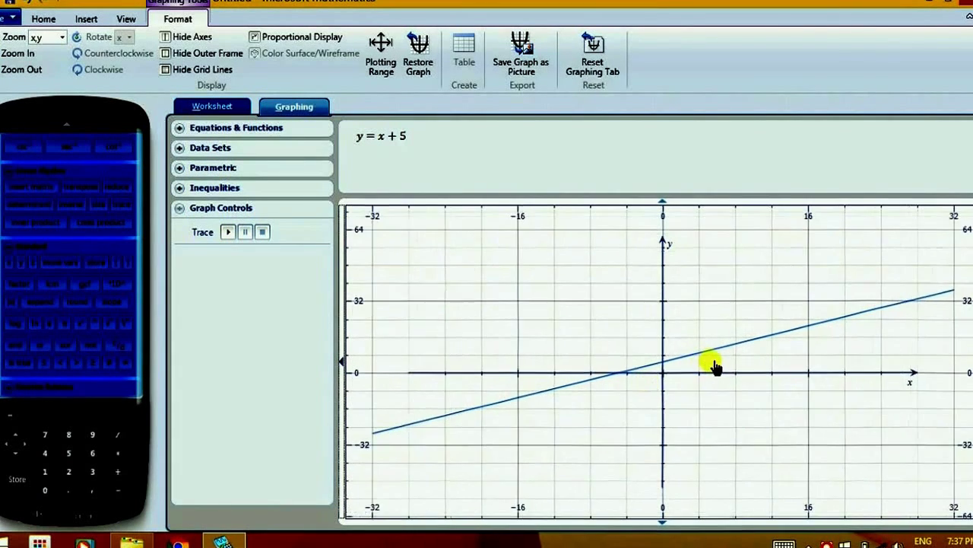
scroll(673, 370, up, 3)
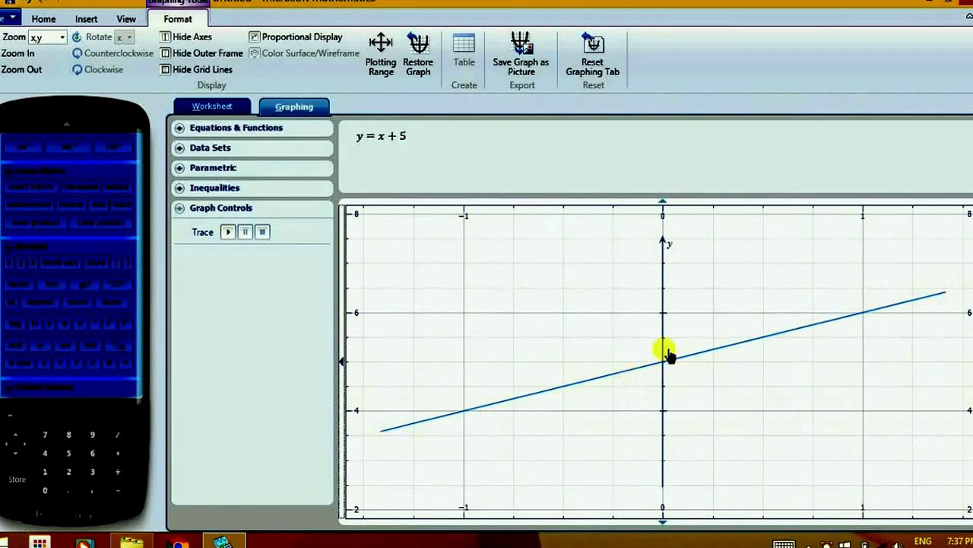
scroll(651, 339, down, 3)
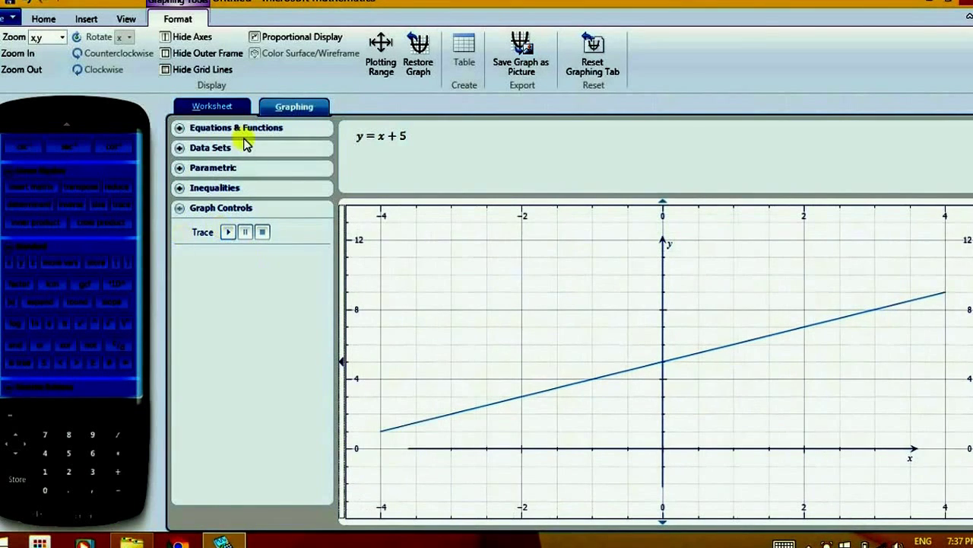
click(228, 232)
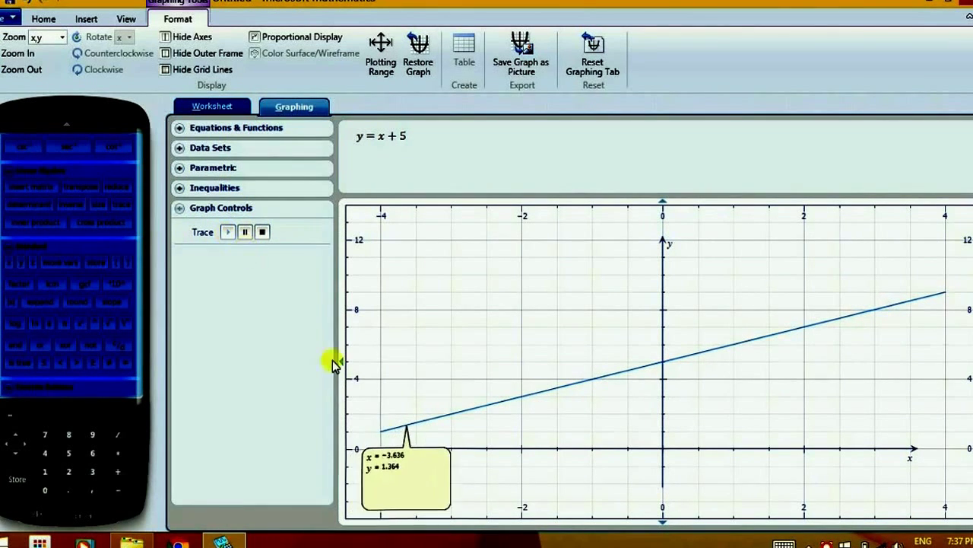
drag(452, 457, 676, 420)
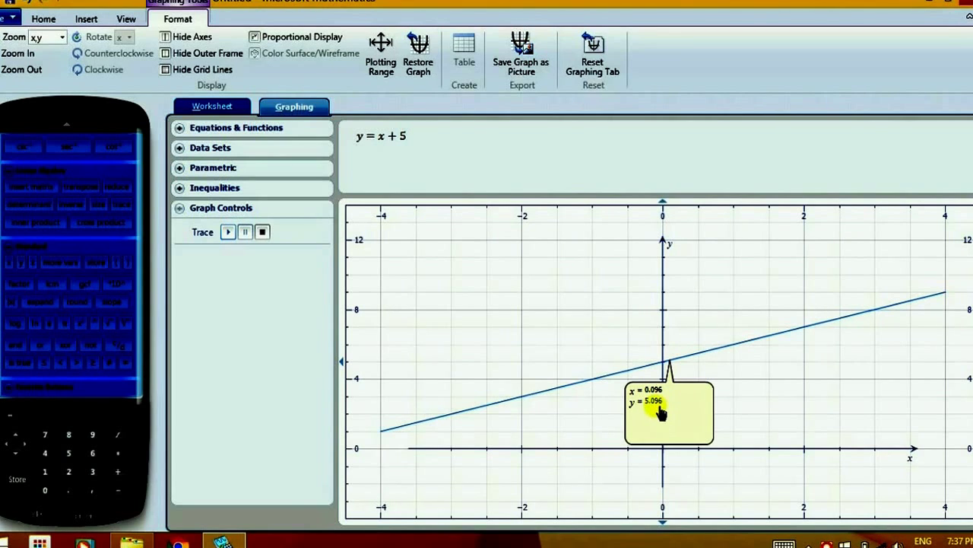
Step: Open the first equation, y = x + 5, for editing and clear its contents
click(296, 126)
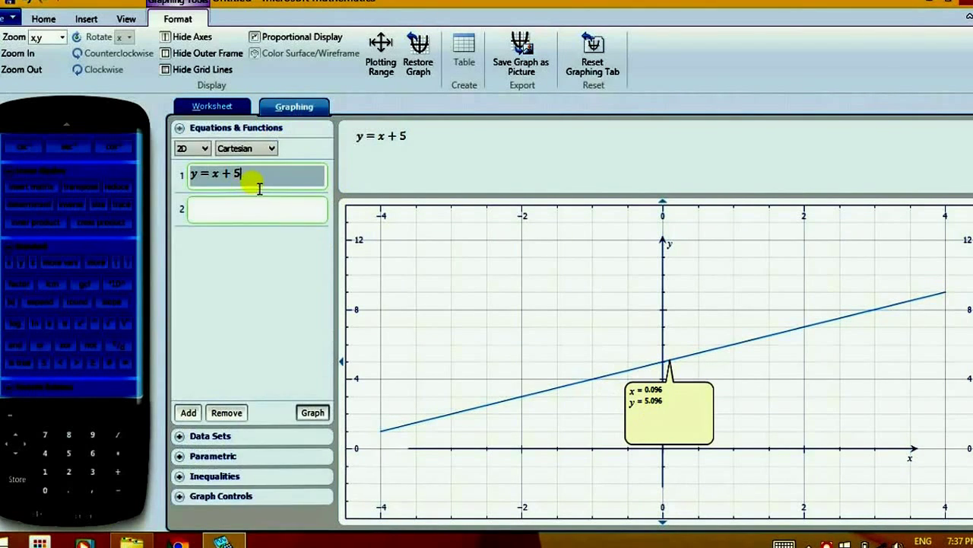
click(259, 184)
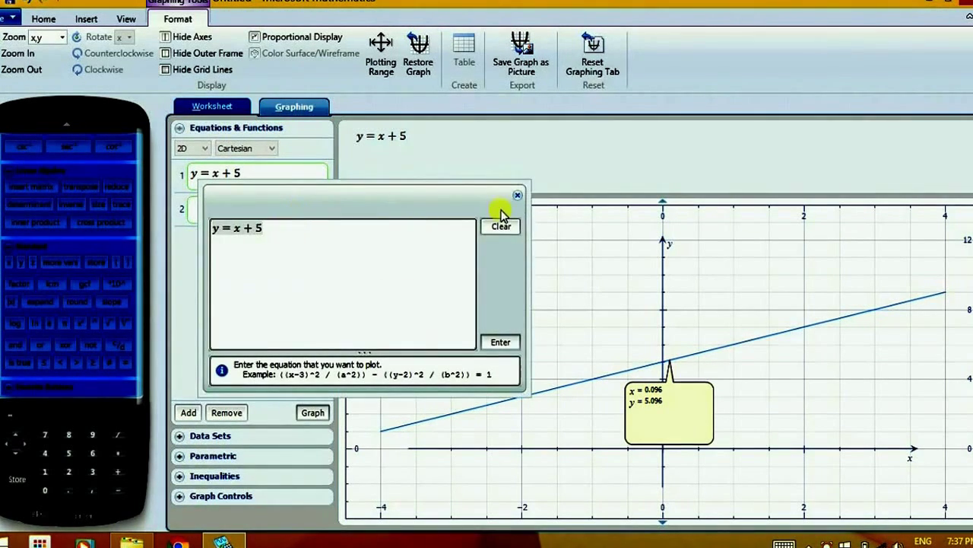
click(500, 226)
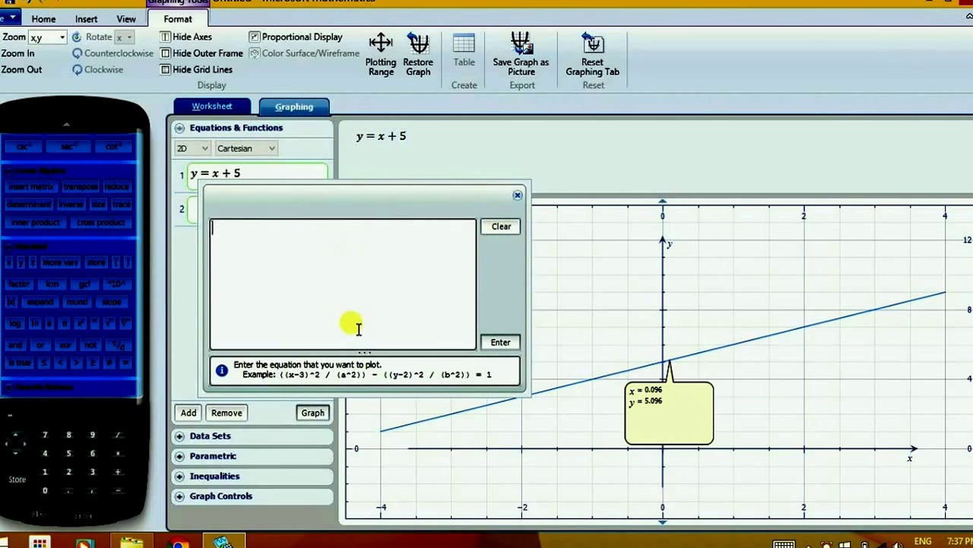
text(y=)
text(x)
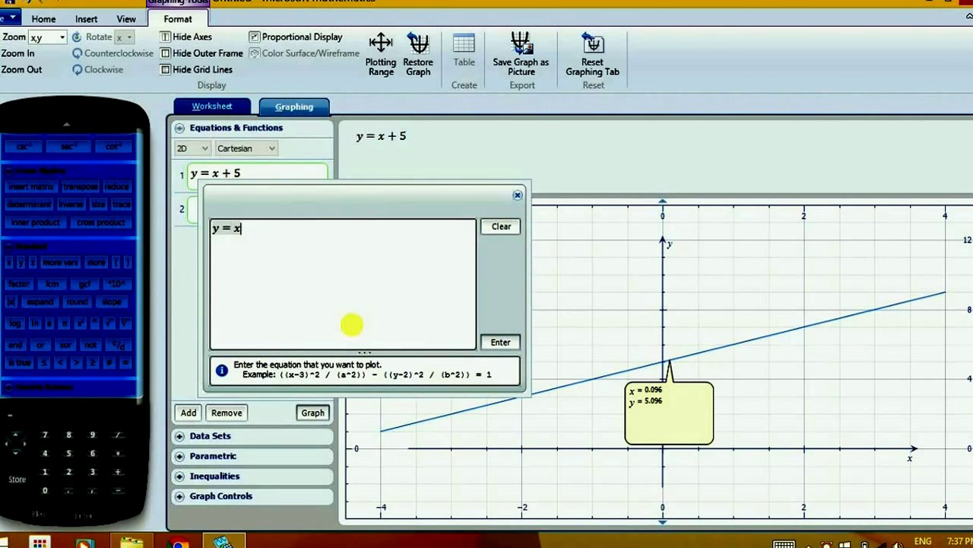
text(^2-4)
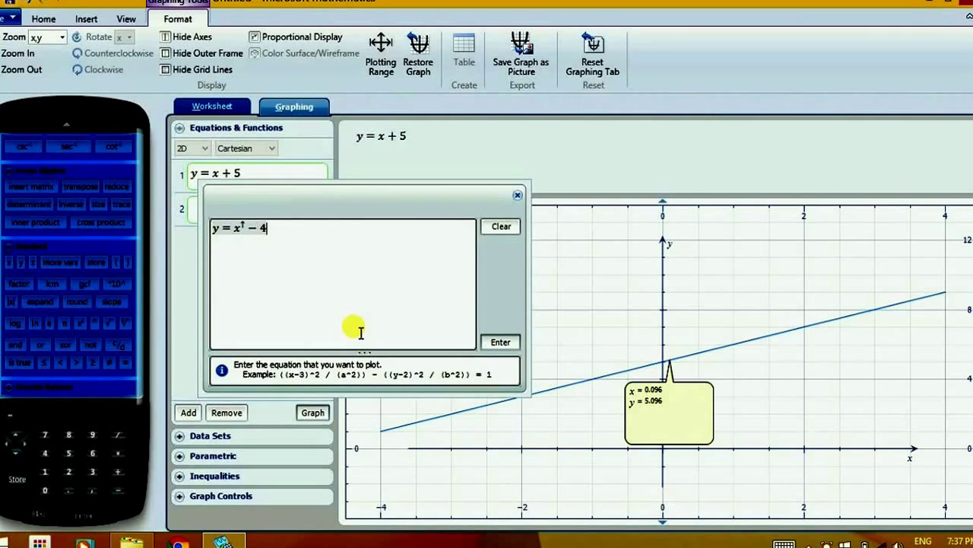
key(BackSpace)
key(BackSpace)
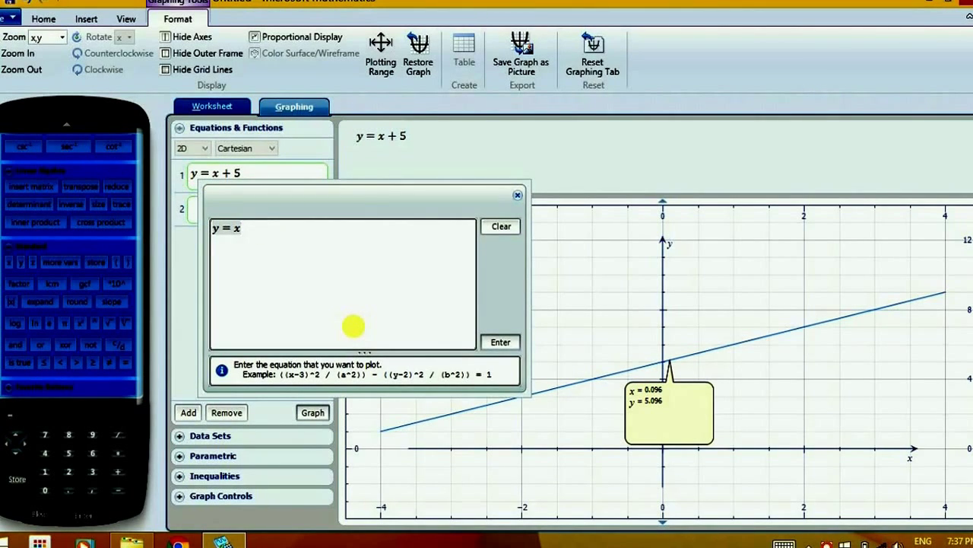
text(^2 - )
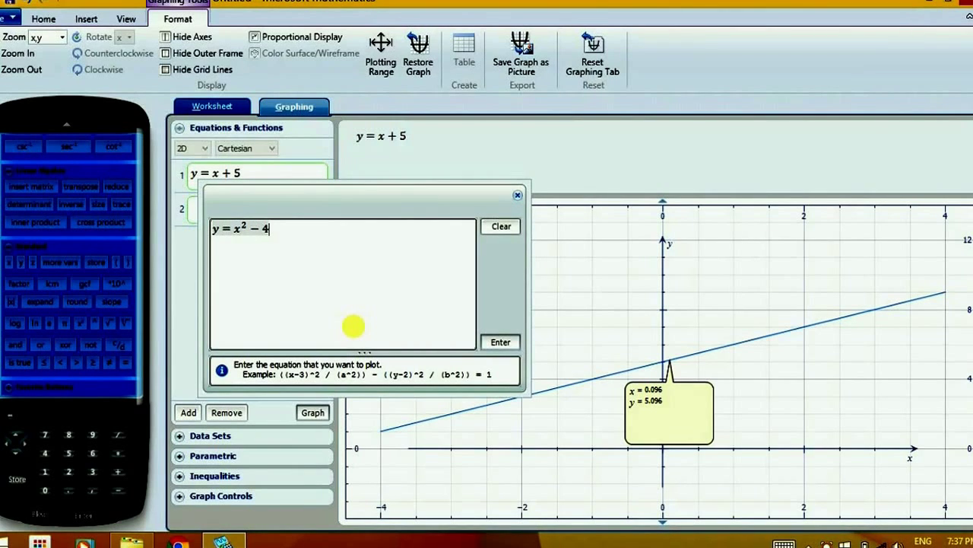
text(4/()
key(Left)
key(Left)
key(Left)
key(Left)
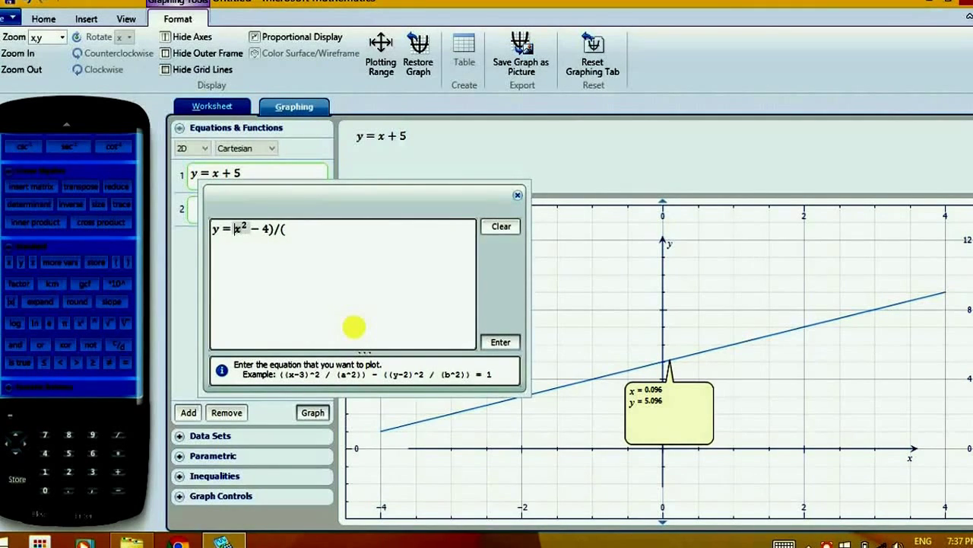
text(()
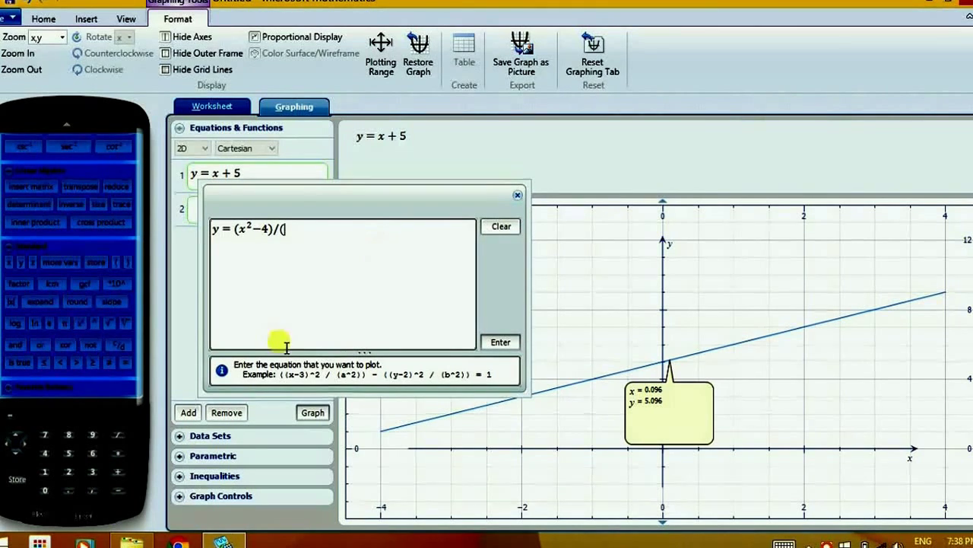
click(508, 226)
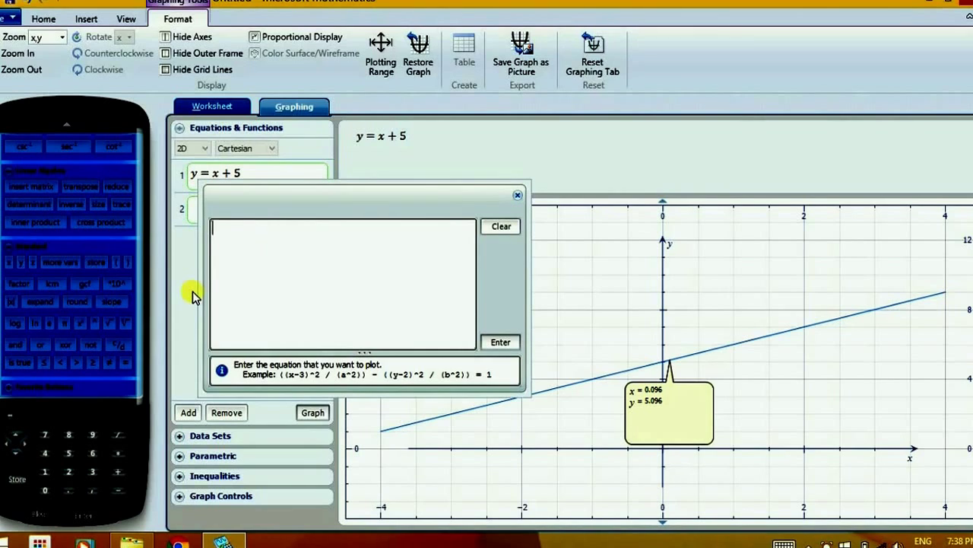
Step: Enter the fractional equation y = (x^-4)/(x − 2) in the empty equation editor
text(y=()
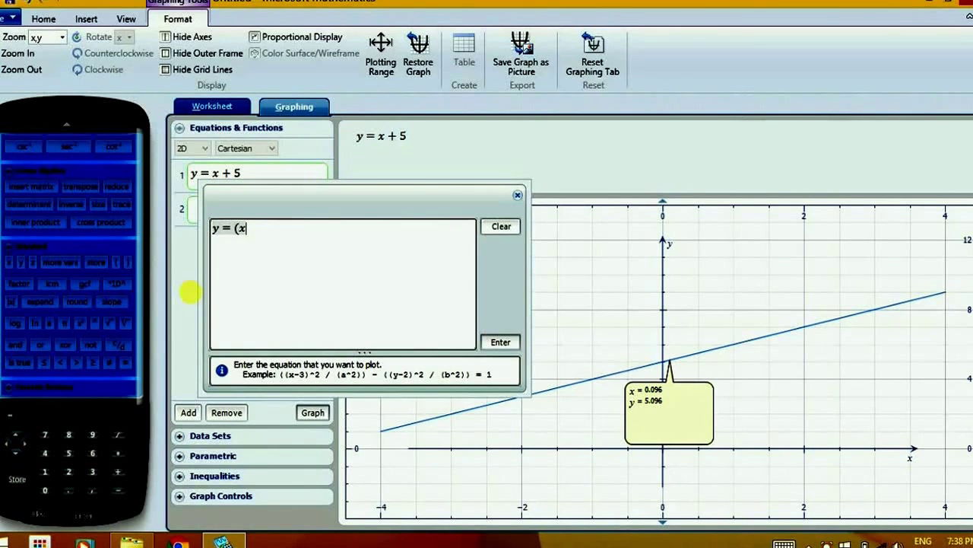
text(x^2-4)
text()/(x − 2)
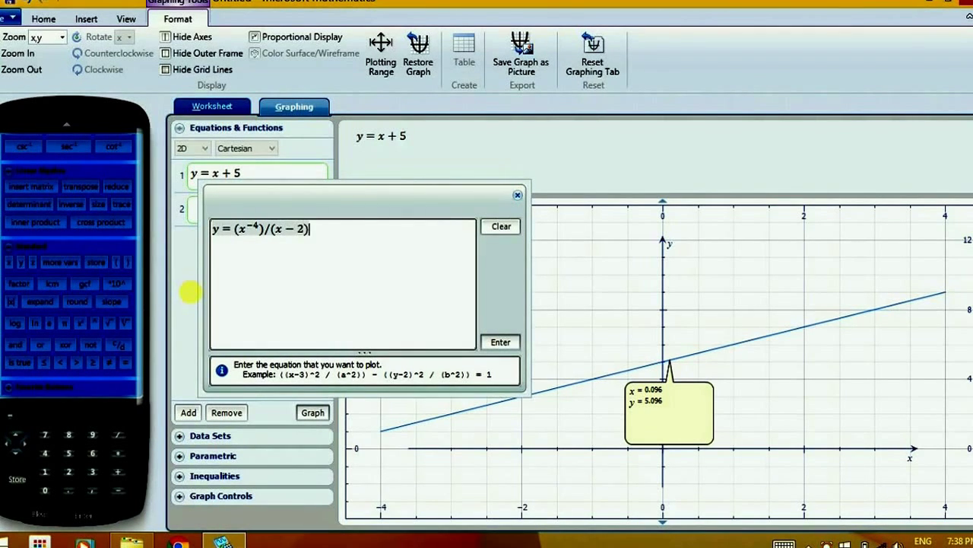
Step: Correct the equation's numerator to x² − 4 and accept it as the first equation
click(259, 232)
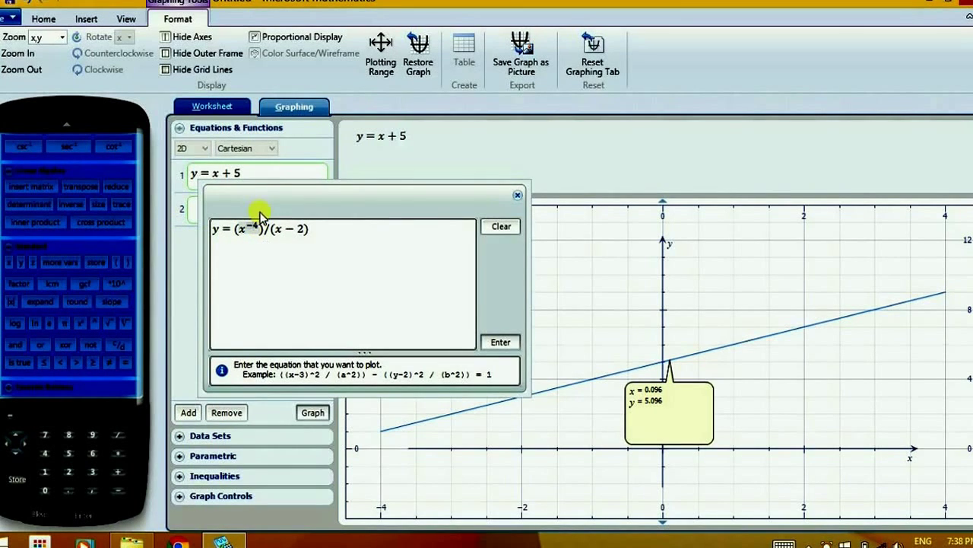
key(BackSpace)
key(BackSpace)
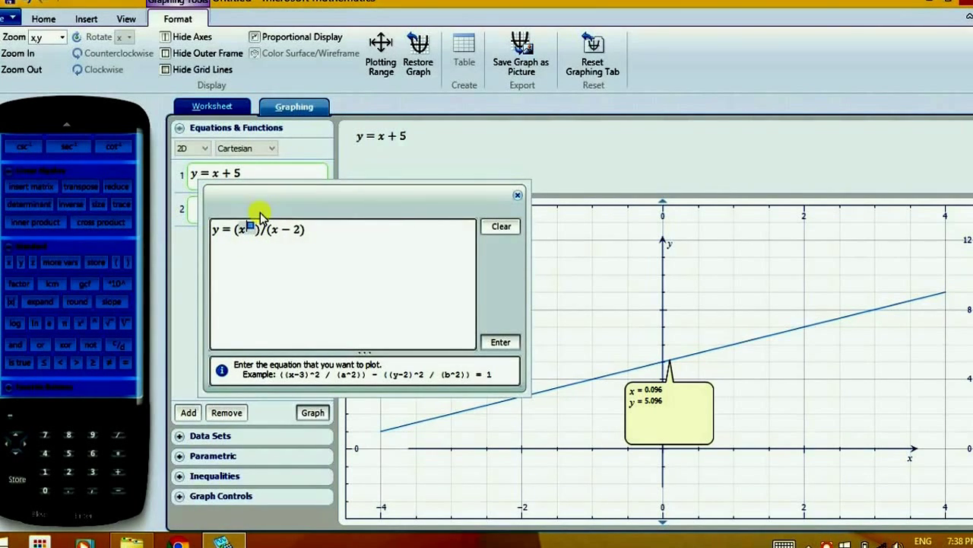
key(BackSpace)
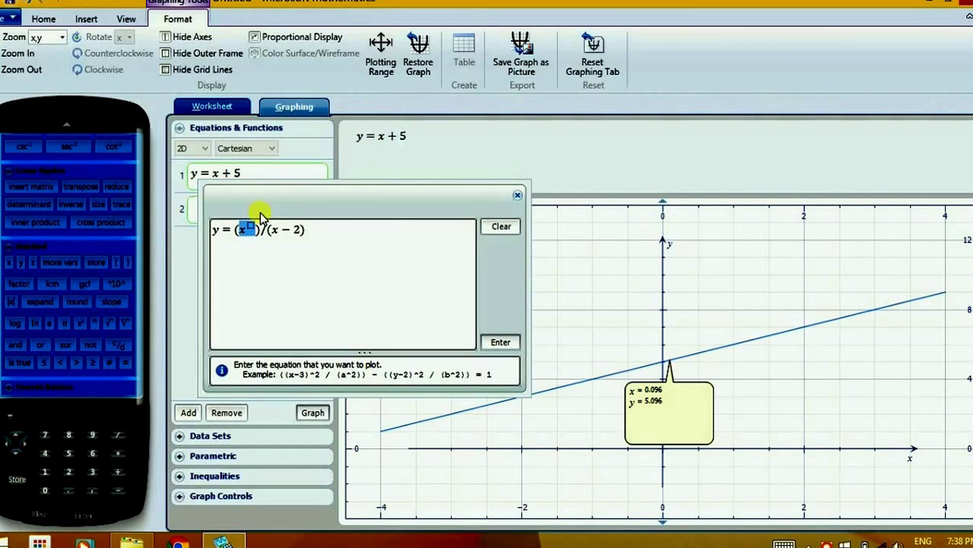
click(253, 228)
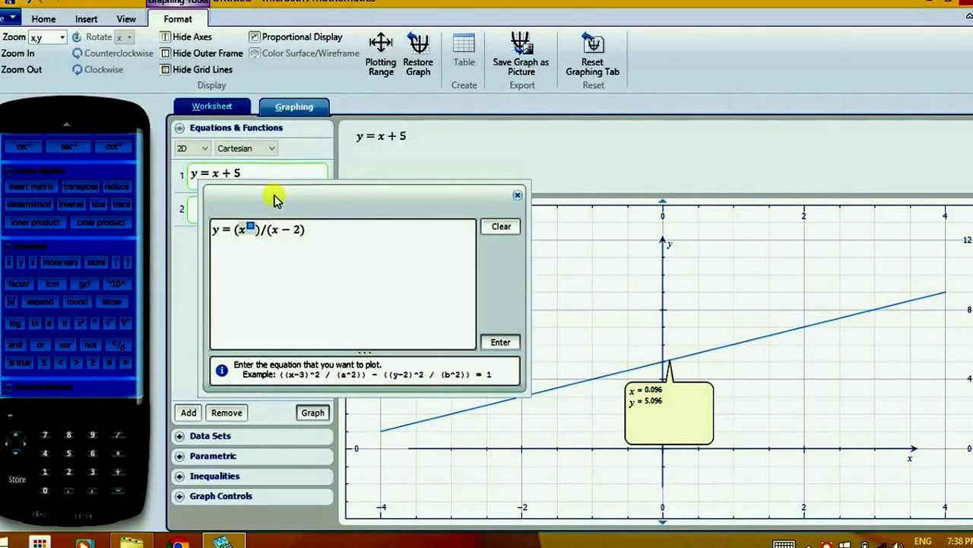
text(2)
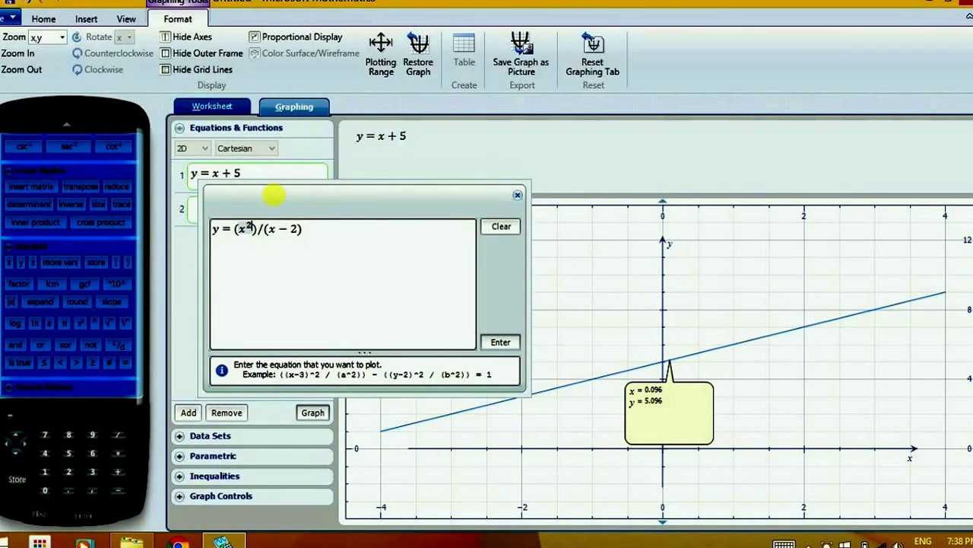
key(Right)
text(-)
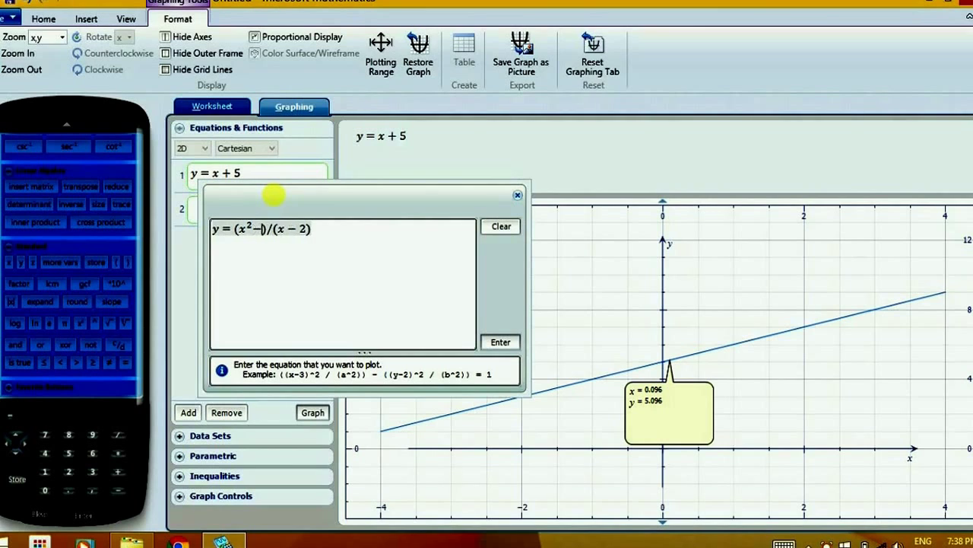
text(4)
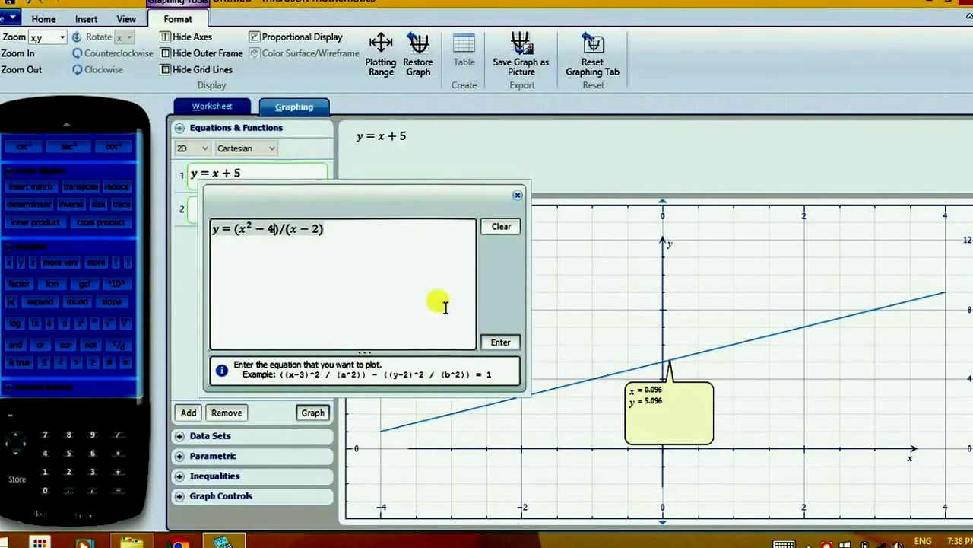
click(504, 342)
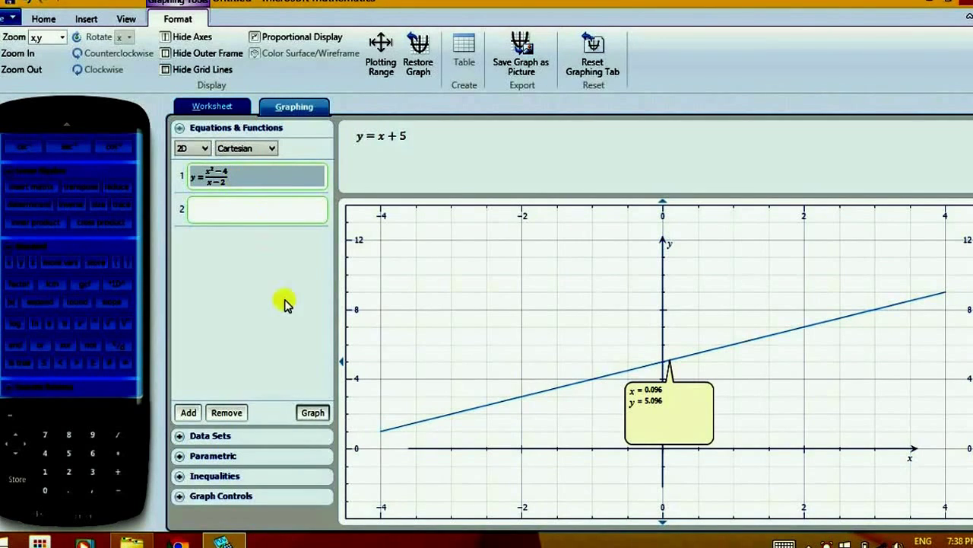
Step: Graph y = (x² − 4)/(x − 2) and examine the line closely around the y-axis
click(322, 415)
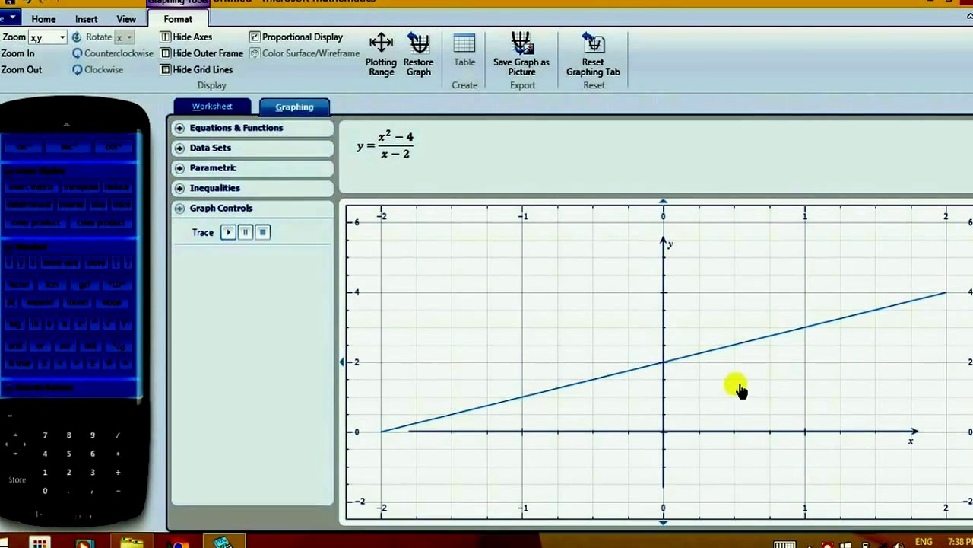
scroll(742, 411, up, 1)
scroll(753, 396, up, 3)
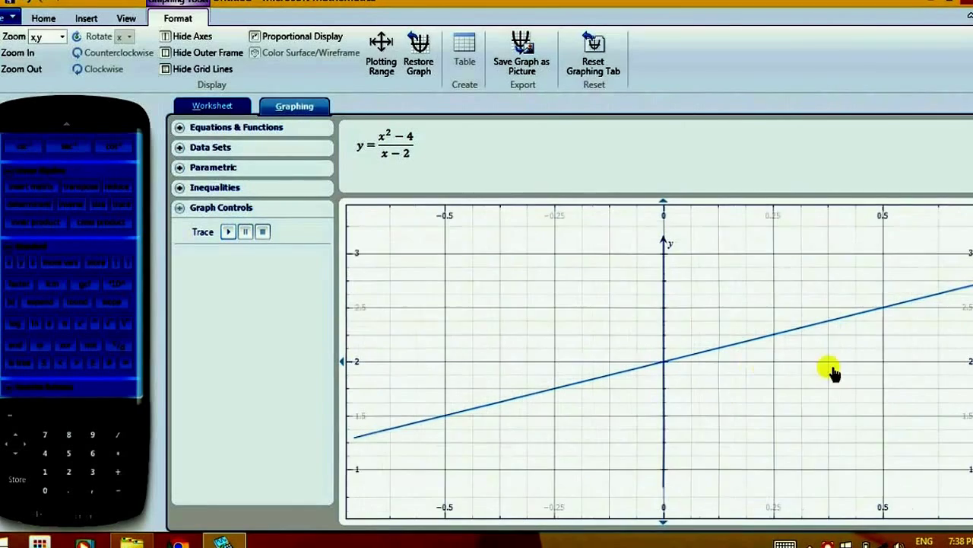
scroll(825, 346, up, 1)
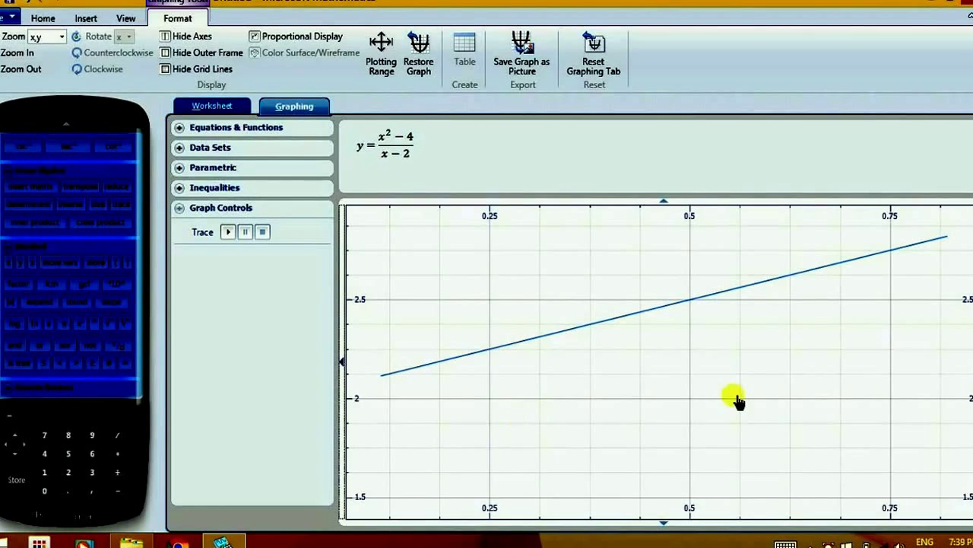
drag(559, 358, 612, 424)
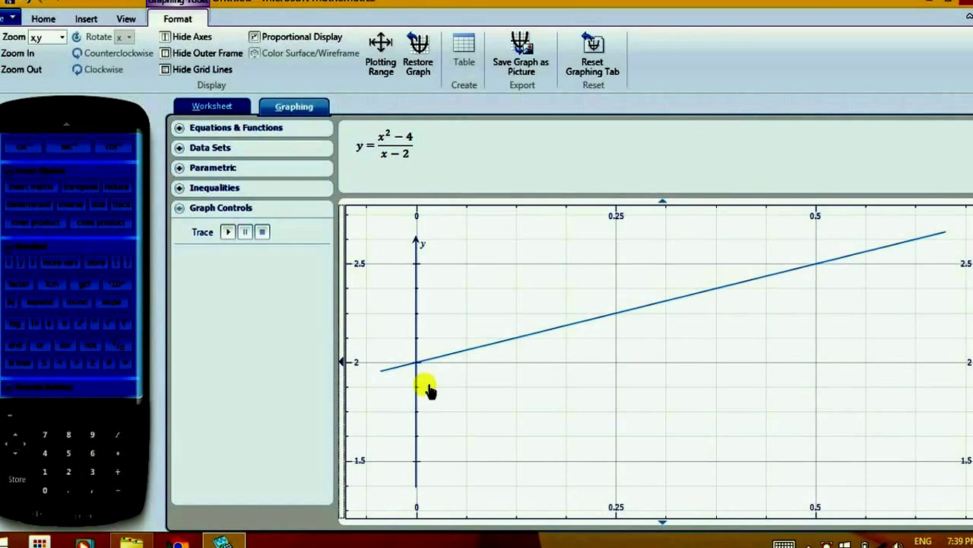
Step: Return to the worksheet and insert an empty matrix with 2 rows and 2 columns
click(88, 19)
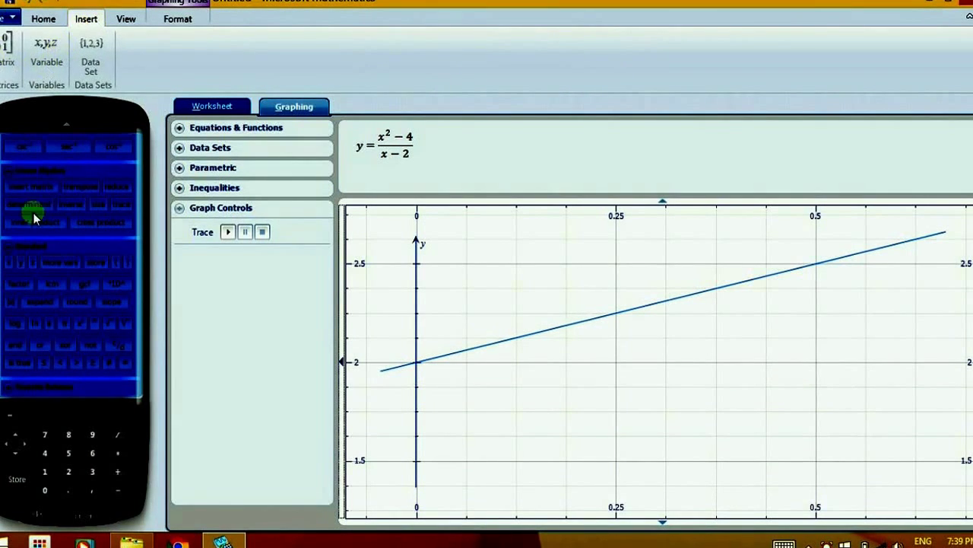
click(220, 108)
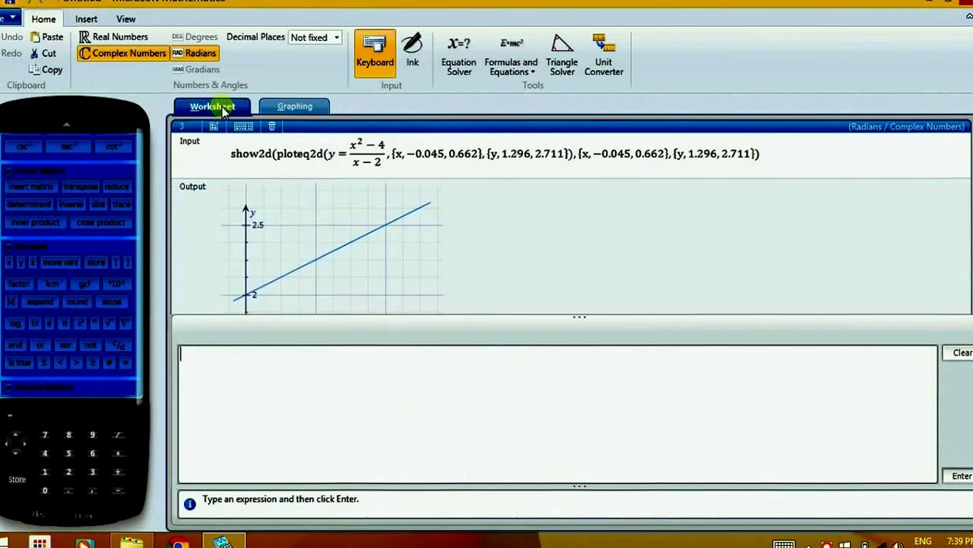
click(76, 21)
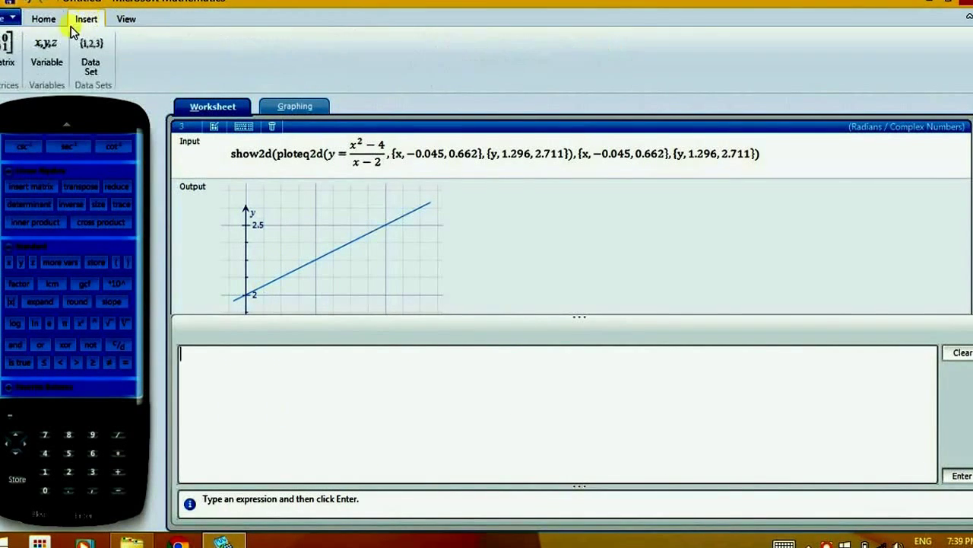
click(9, 53)
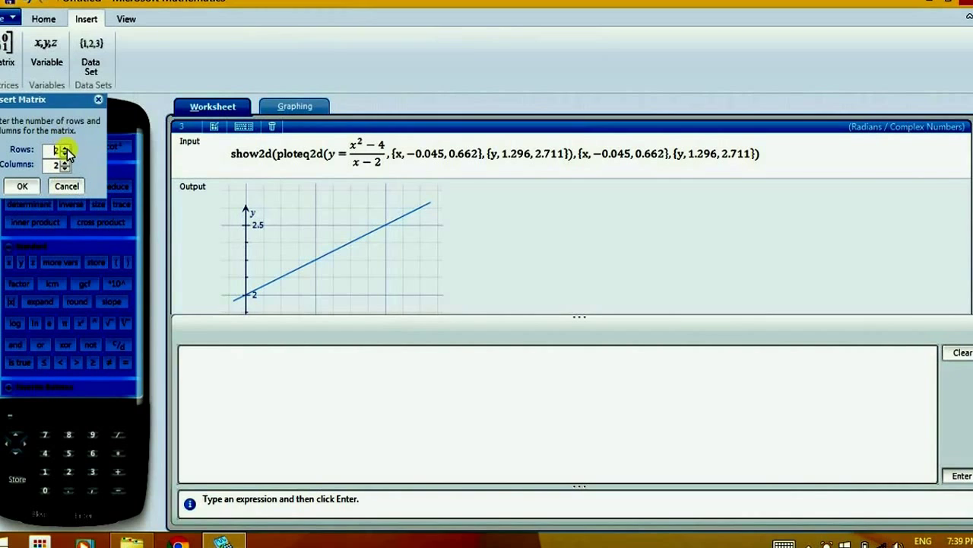
click(23, 187)
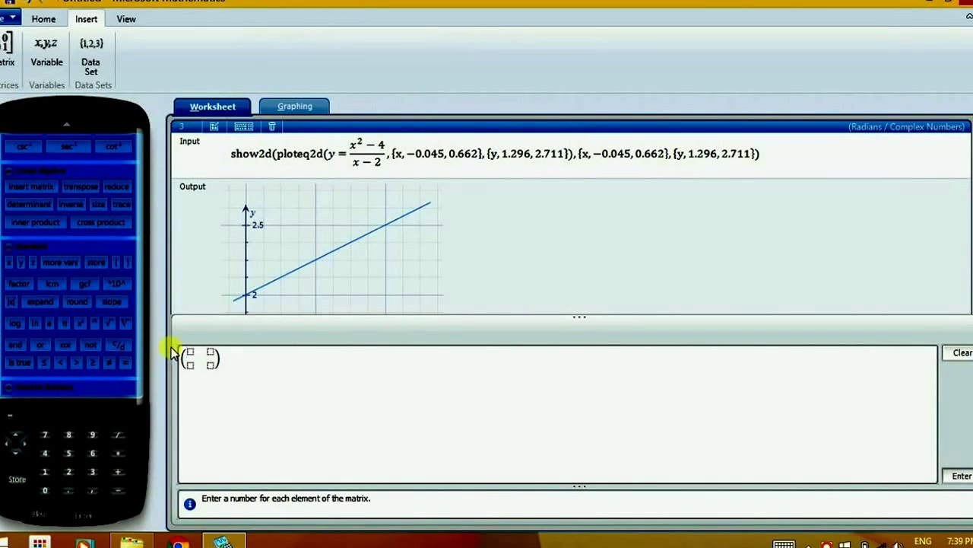
Step: Fill the matrix with 2, 3 in the first row and 4, 5 in the second, dismissing the antivirus pop-up, and evaluate it
text(2)
key(Tab)
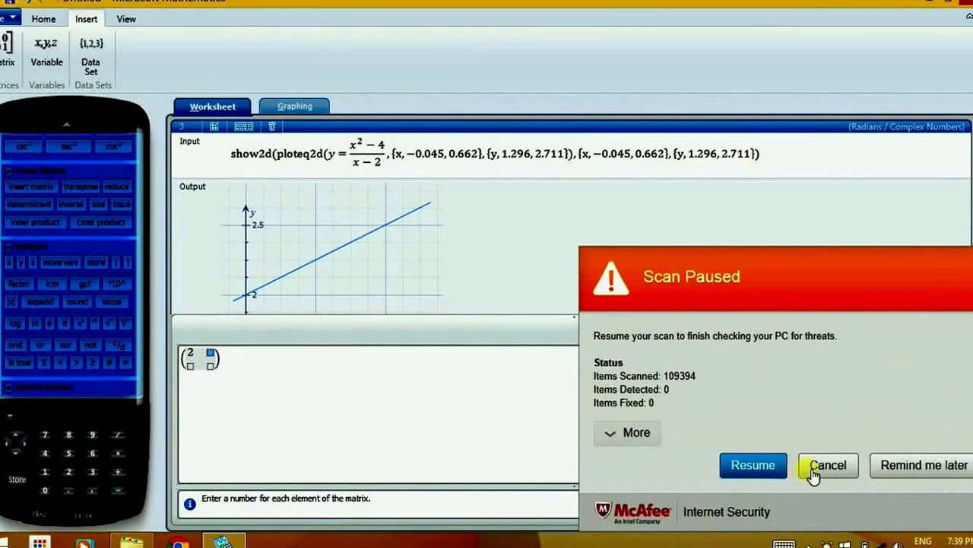
click(752, 465)
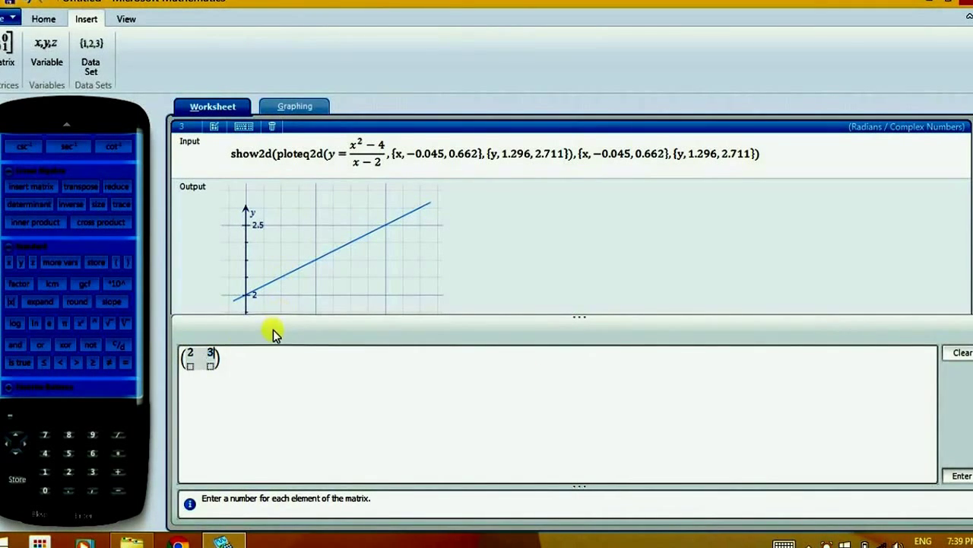
click(190, 365)
text(4)
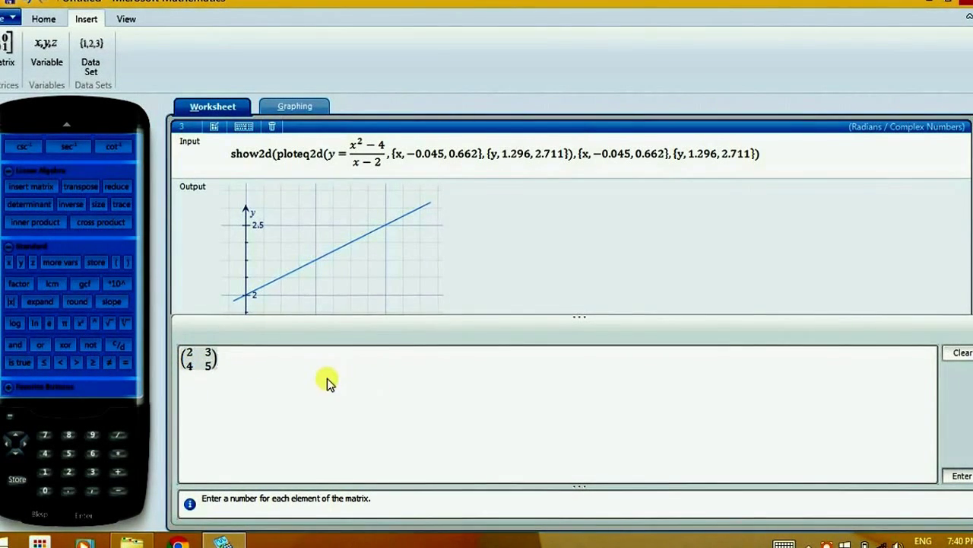
key(Return)
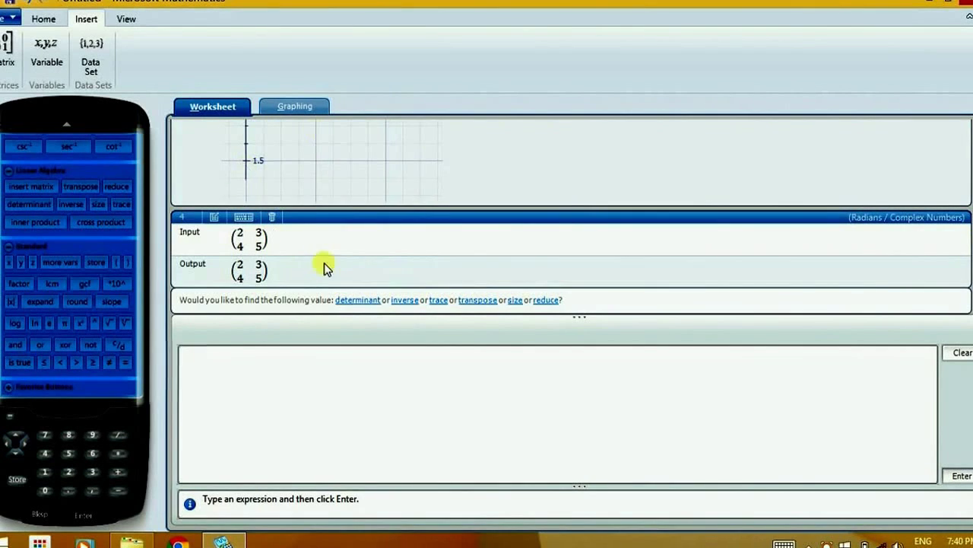
scroll(571, 217, up, 5)
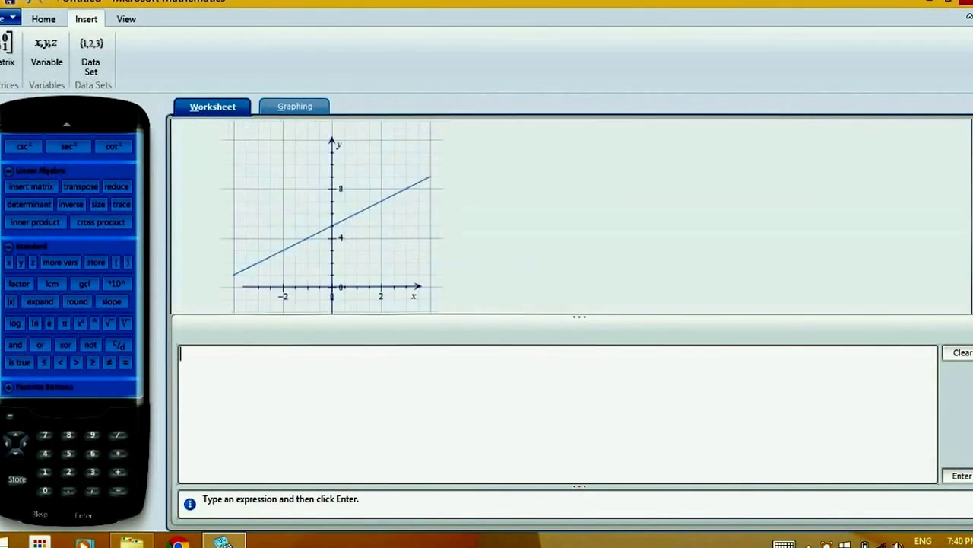
scroll(570, 217, down, 3)
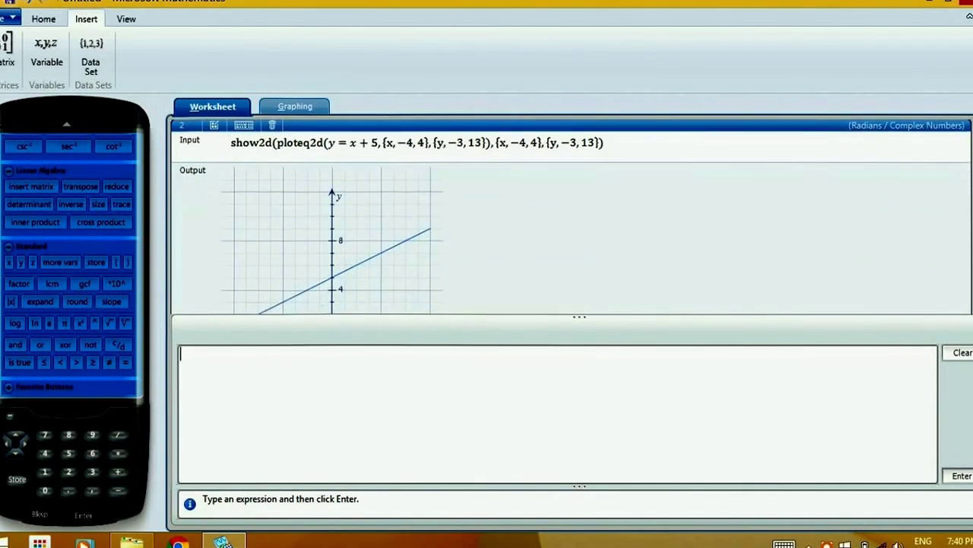
Step: Review the earlier worksheet calculations, from the nsolve entry through the plotted equations
scroll(571, 217, up, 3)
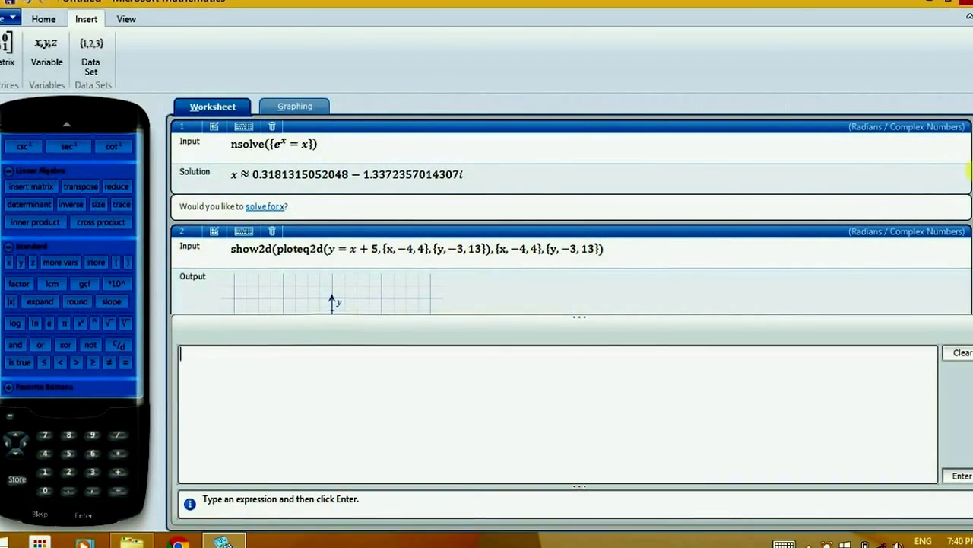
drag(972, 169, 971, 247)
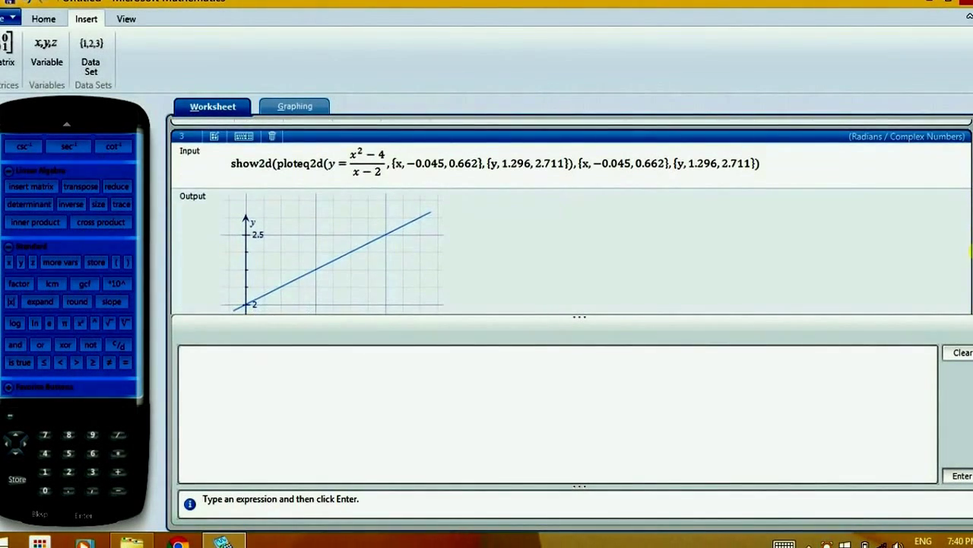
scroll(971, 247, down, 5)
scroll(966, 171, up, 1)
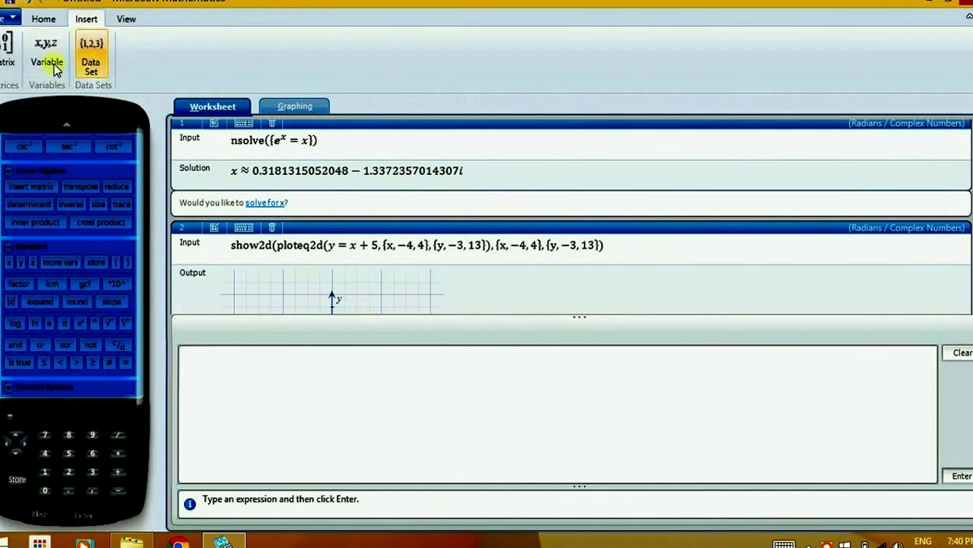
Step: Change the calculator pad's skin to Sketch
click(126, 18)
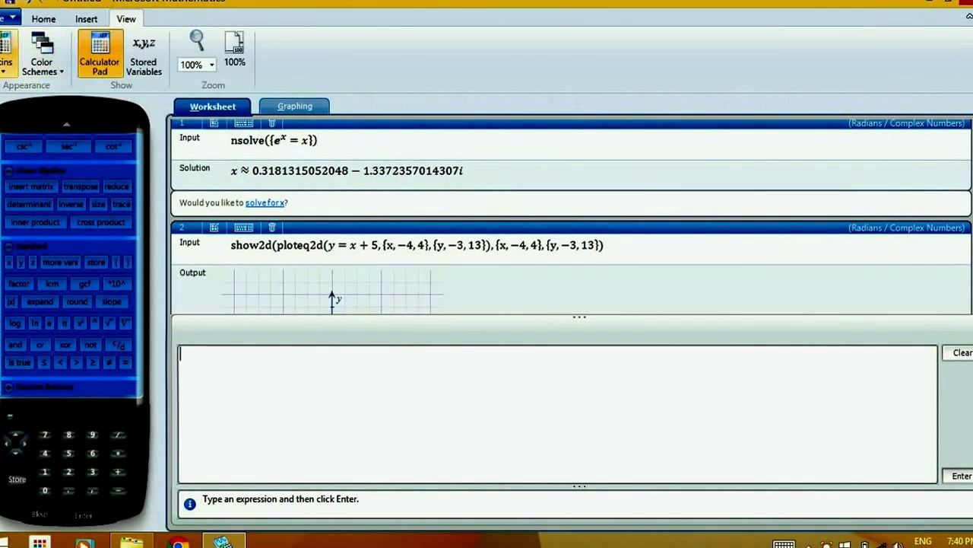
click(41, 54)
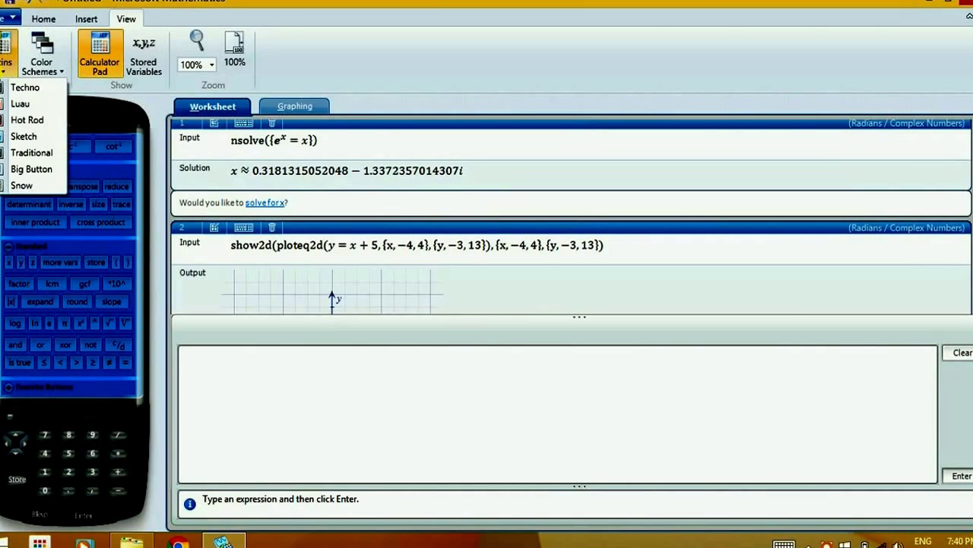
click(19, 287)
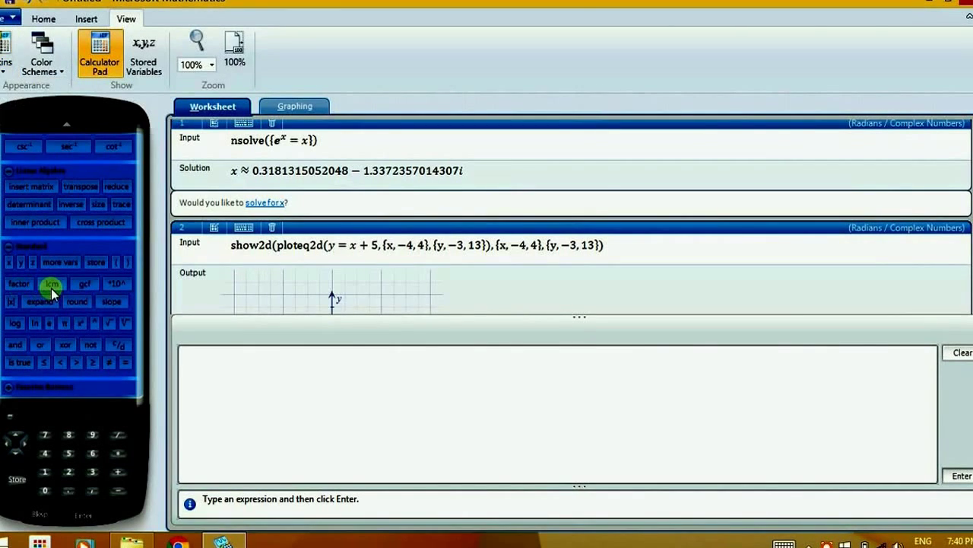
click(7, 68)
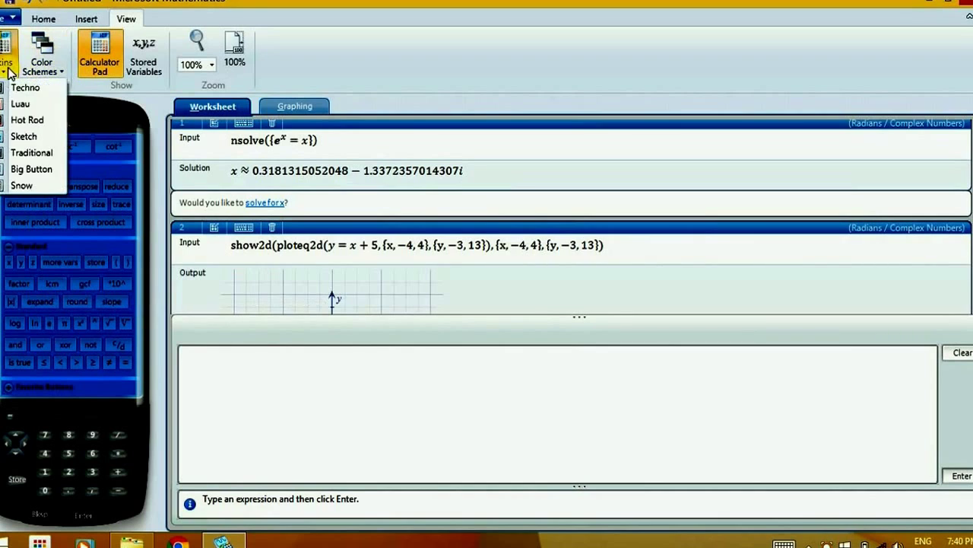
click(23, 137)
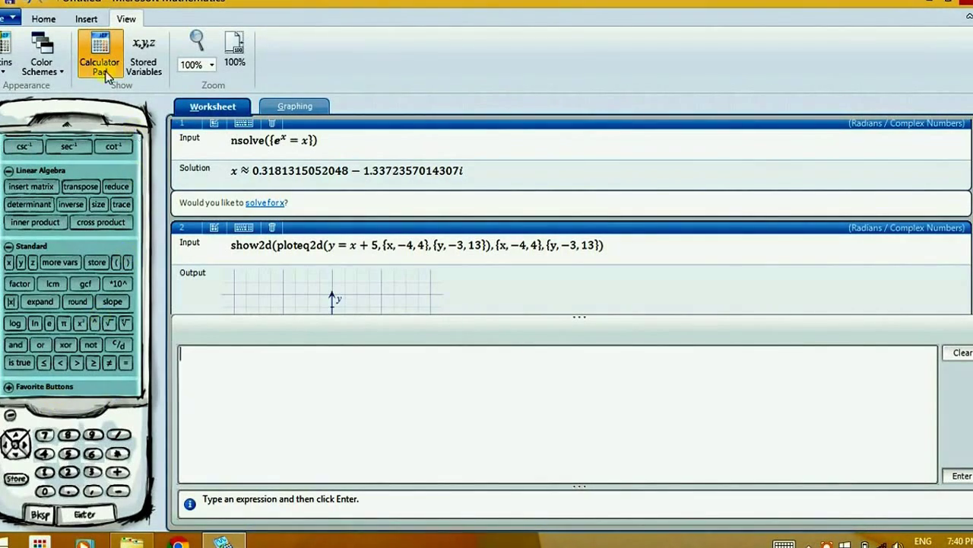
Step: Try the Black and Silver color schemes, switching back to Blue after each
click(61, 69)
click(65, 89)
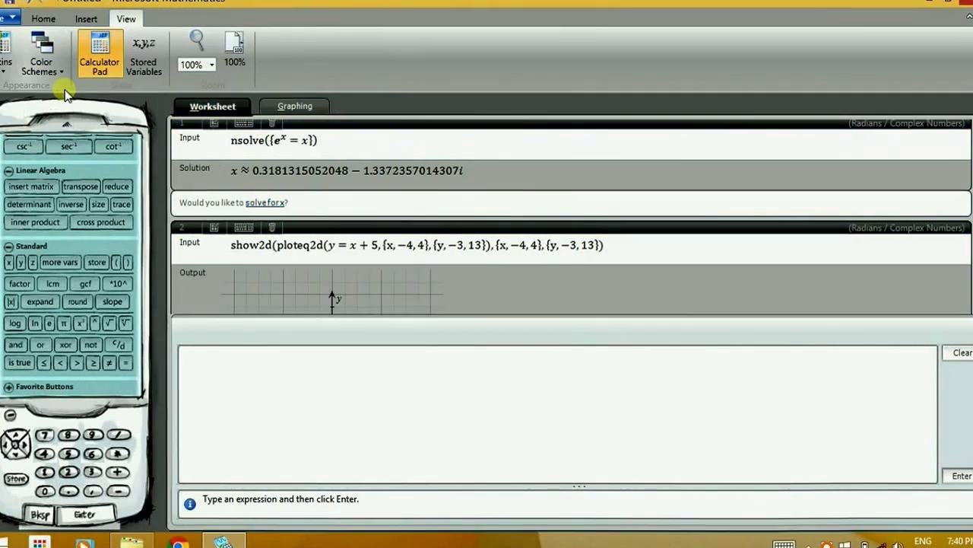
click(39, 68)
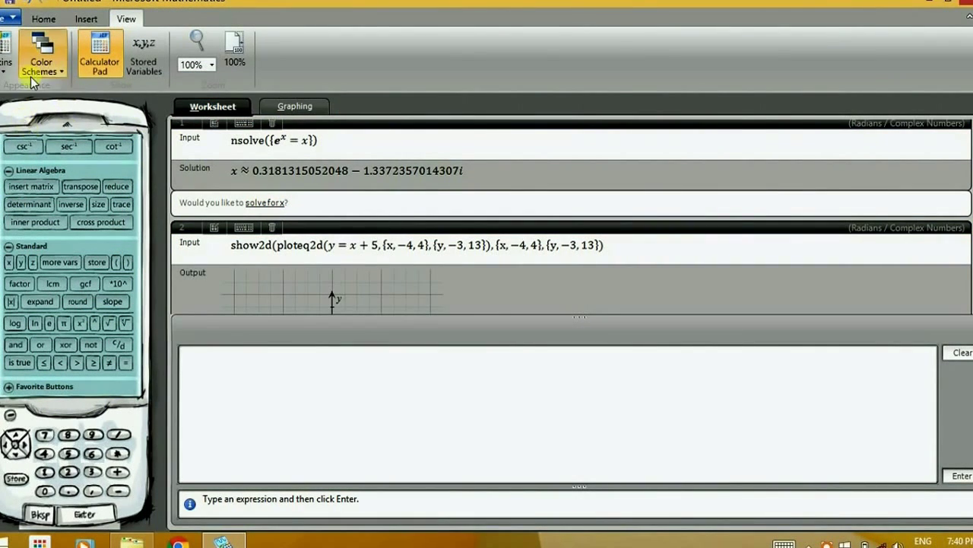
click(42, 103)
click(42, 72)
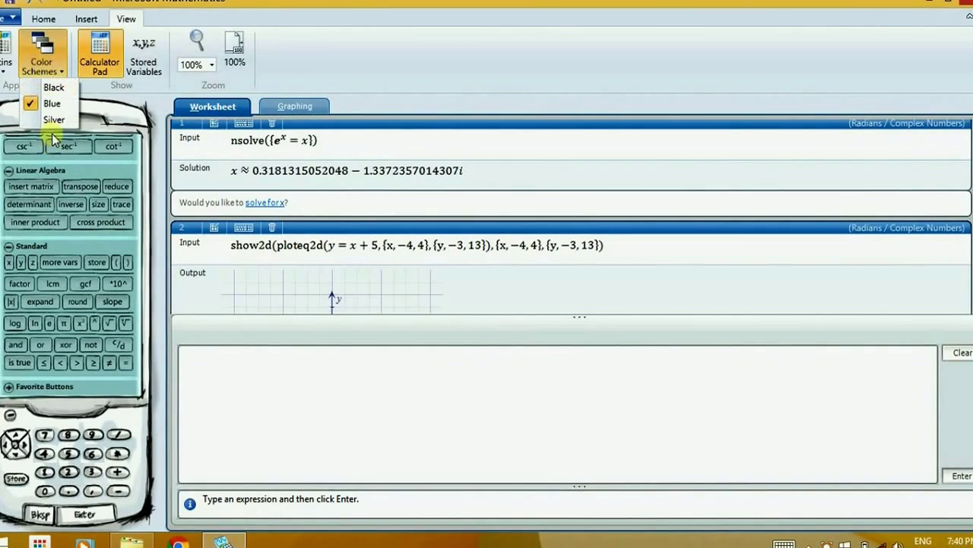
click(42, 117)
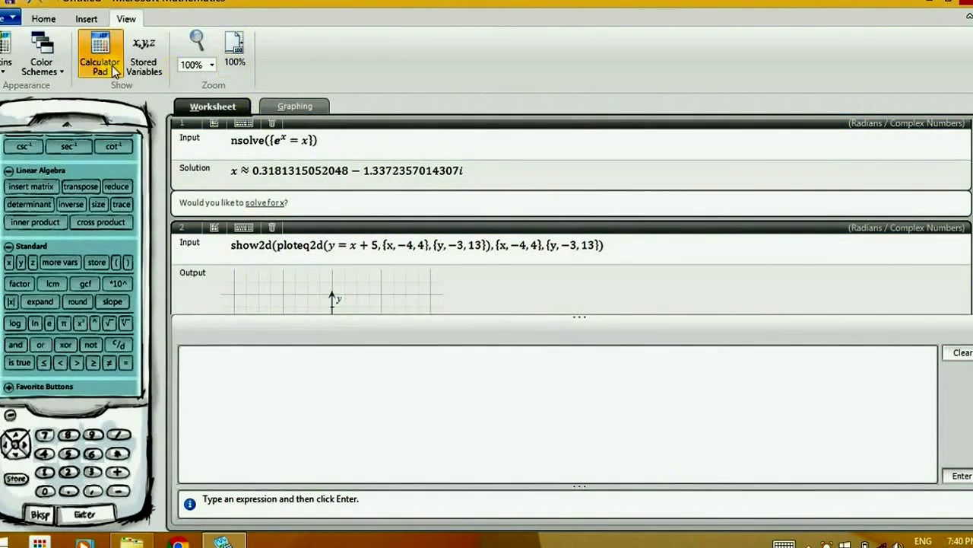
click(41, 64)
click(53, 104)
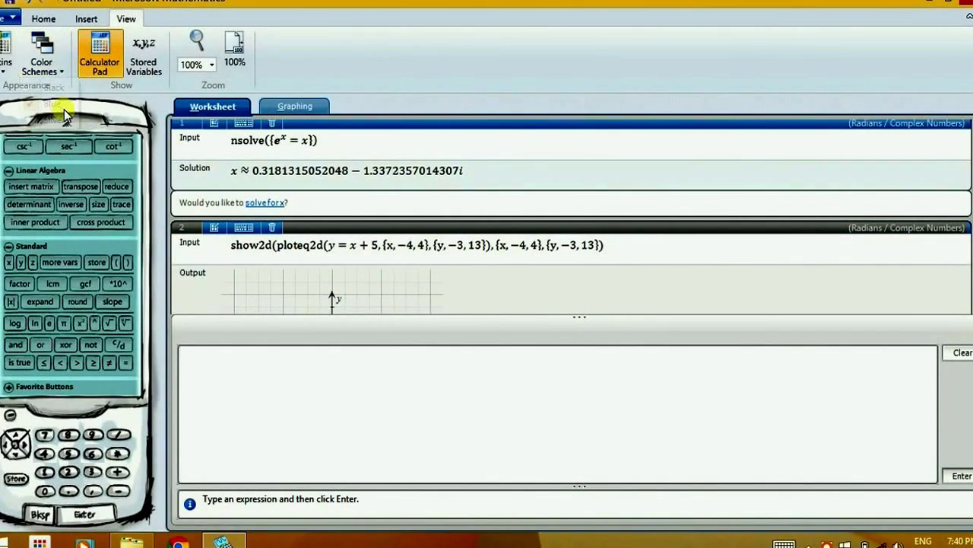
Step: Check the stored variables window, close it, and look over the worksheet entries again
click(144, 55)
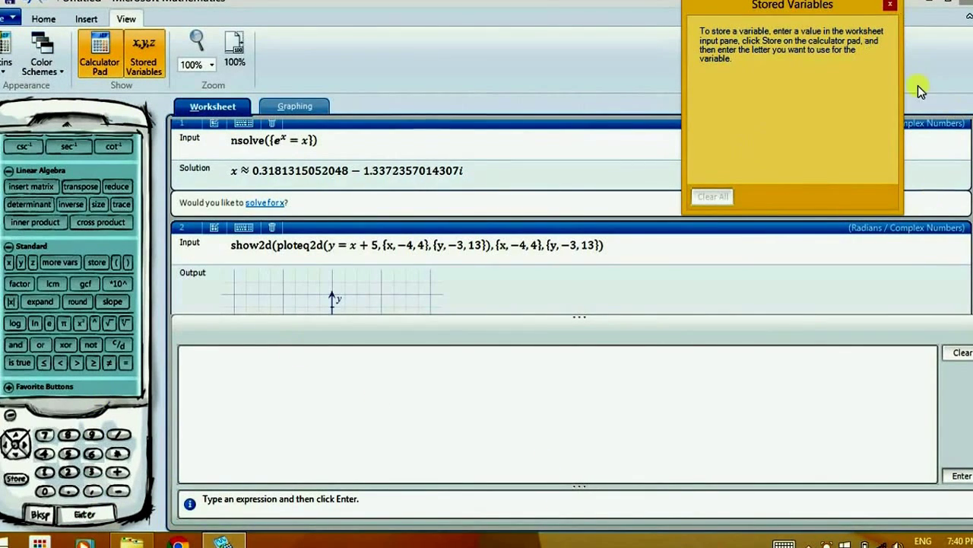
click(892, 6)
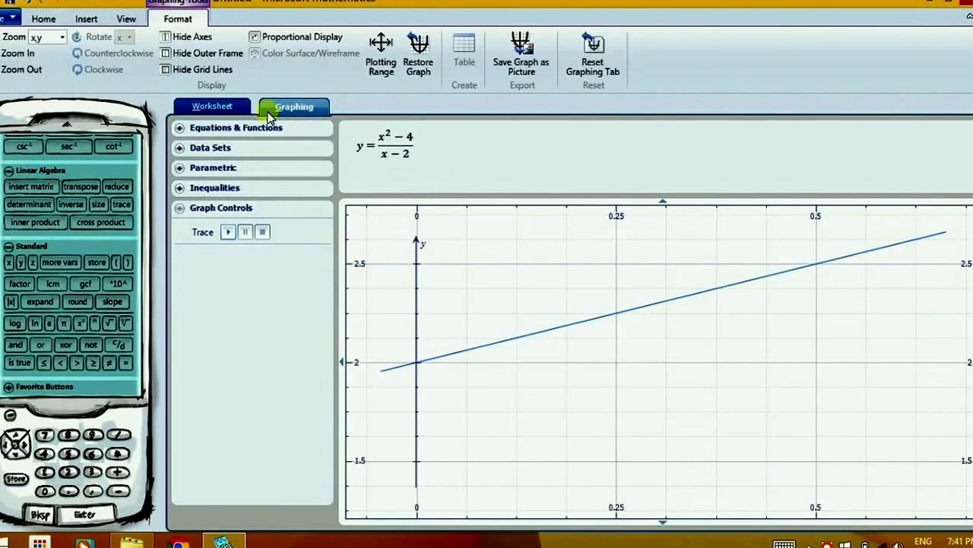
click(301, 107)
click(215, 108)
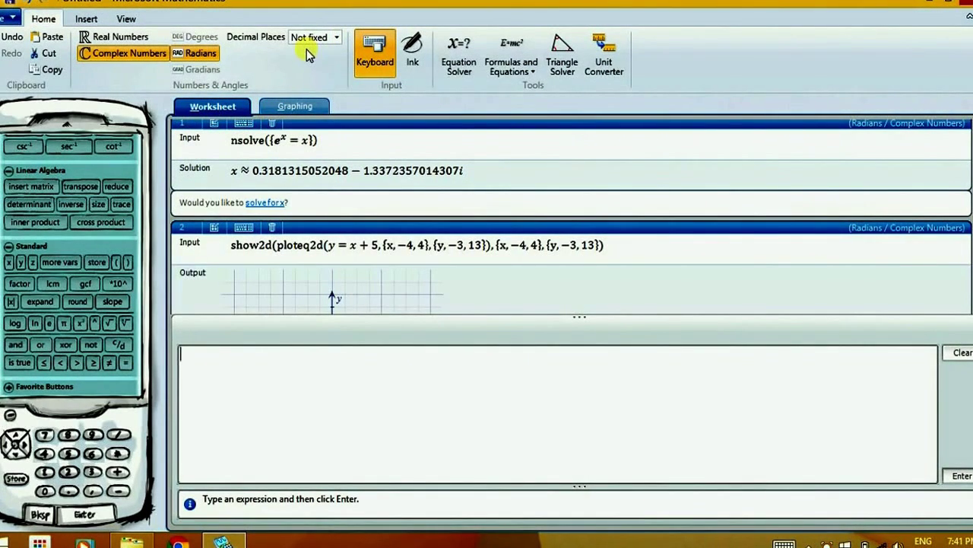
scroll(964, 258, down, 5)
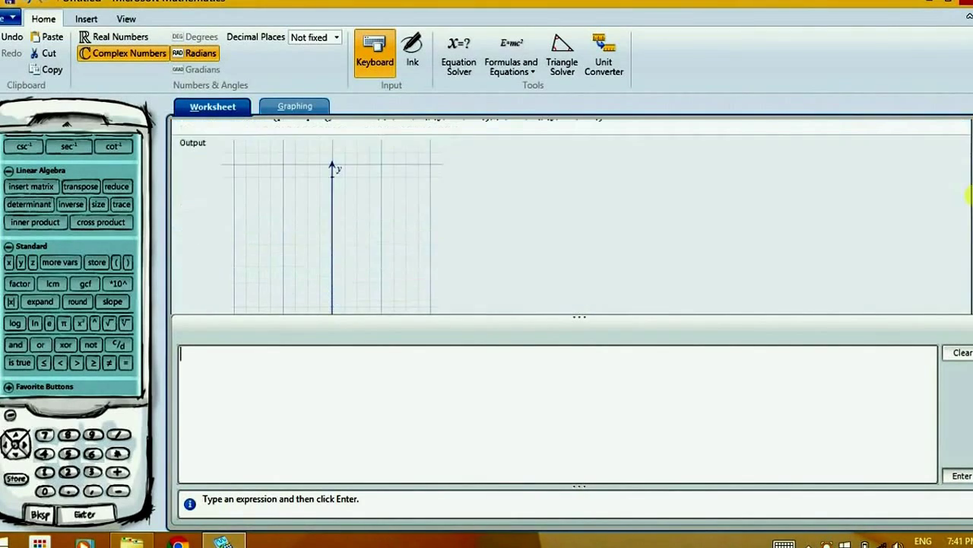
scroll(965, 301, up, 5)
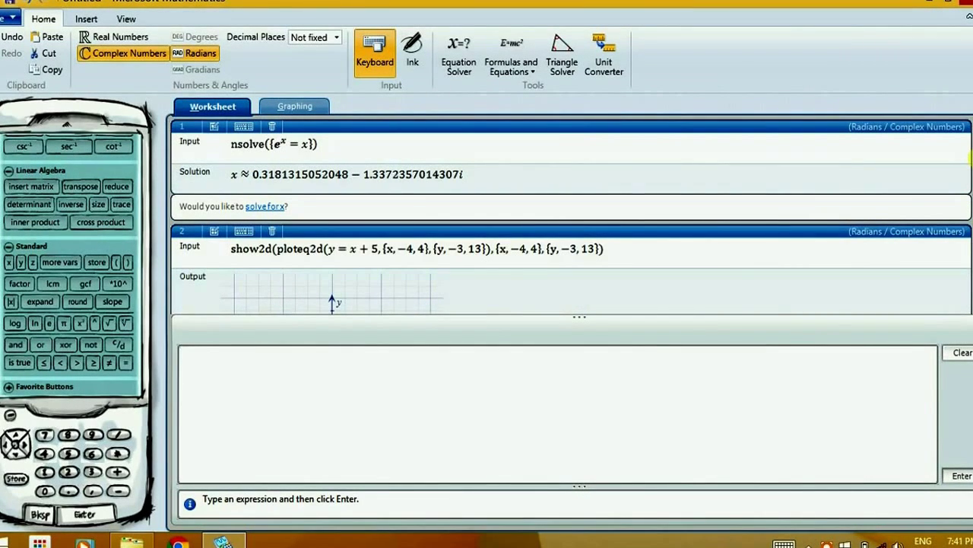
scroll(964, 228, down, 3)
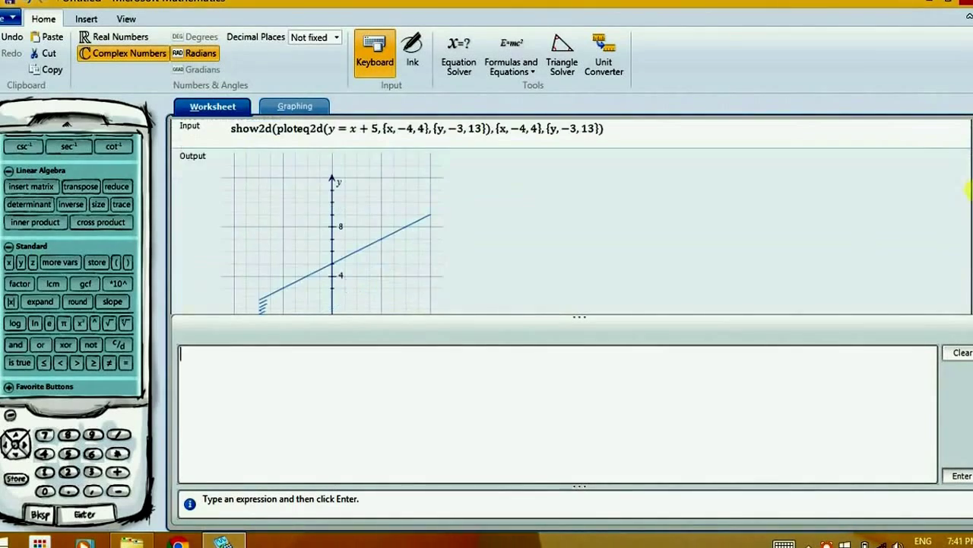
Step: Examine the graphing sections for equations, data sets, parametric input and graph controls, and view the plotted line left of the y-axis
click(294, 107)
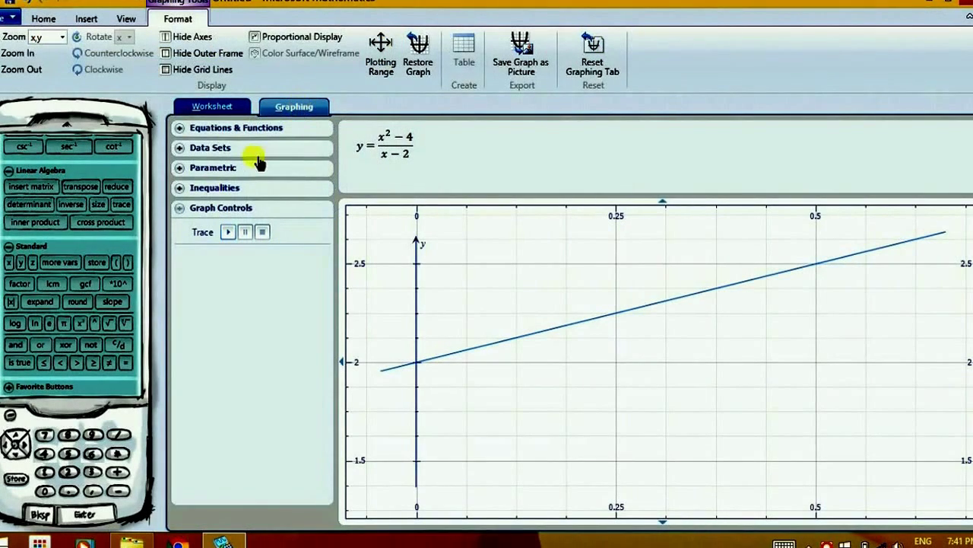
click(250, 129)
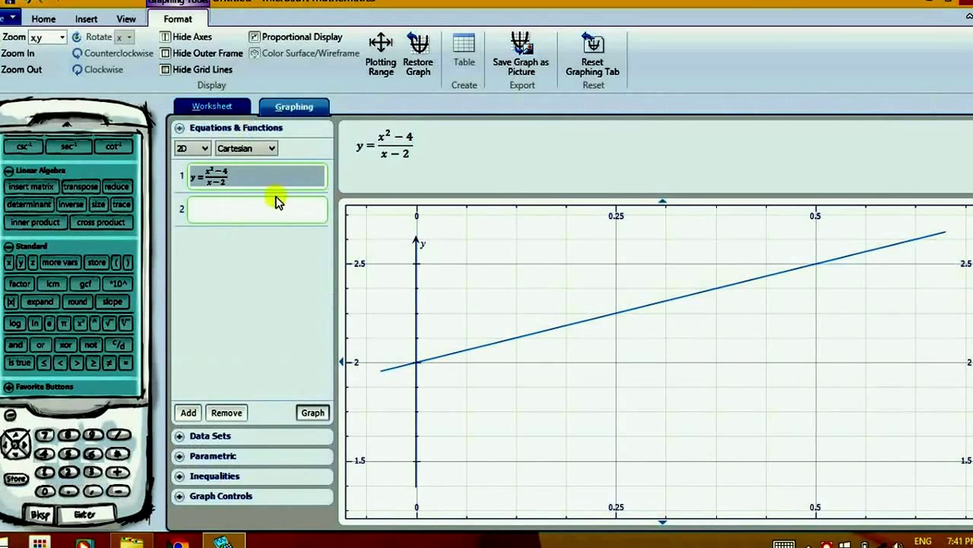
click(251, 435)
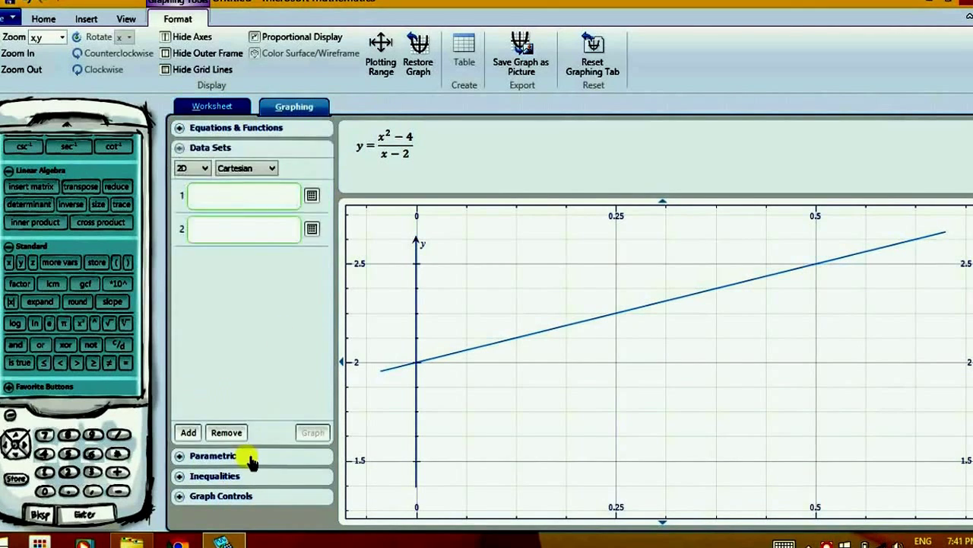
click(251, 458)
click(251, 493)
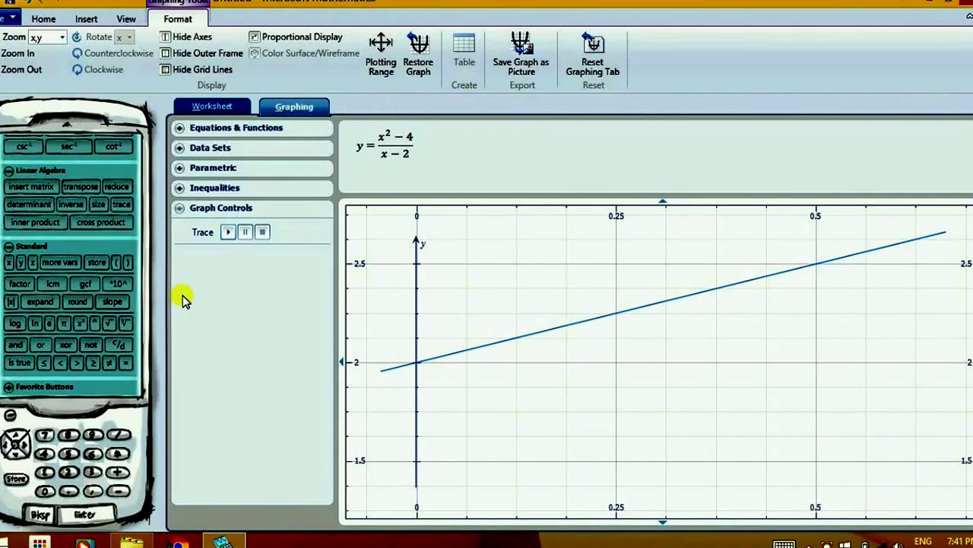
drag(449, 374, 578, 335)
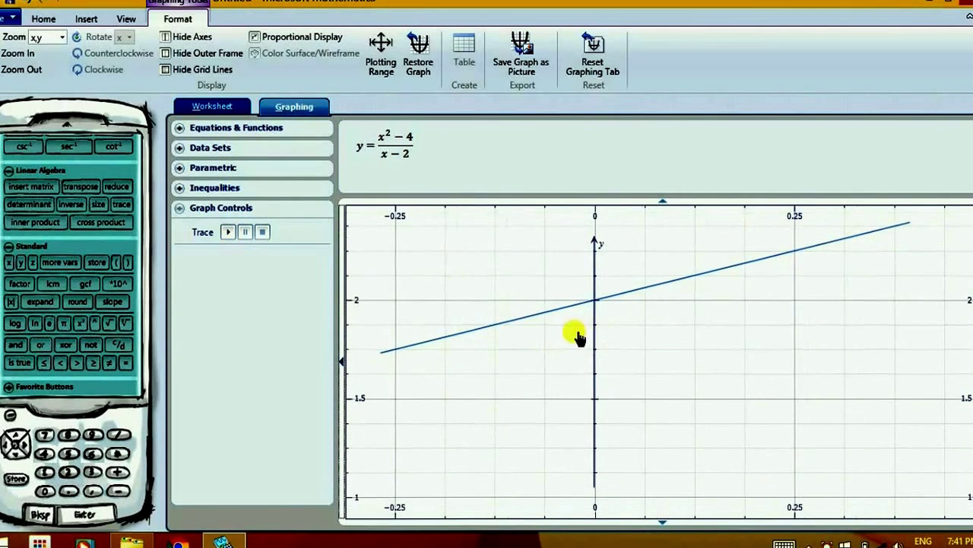